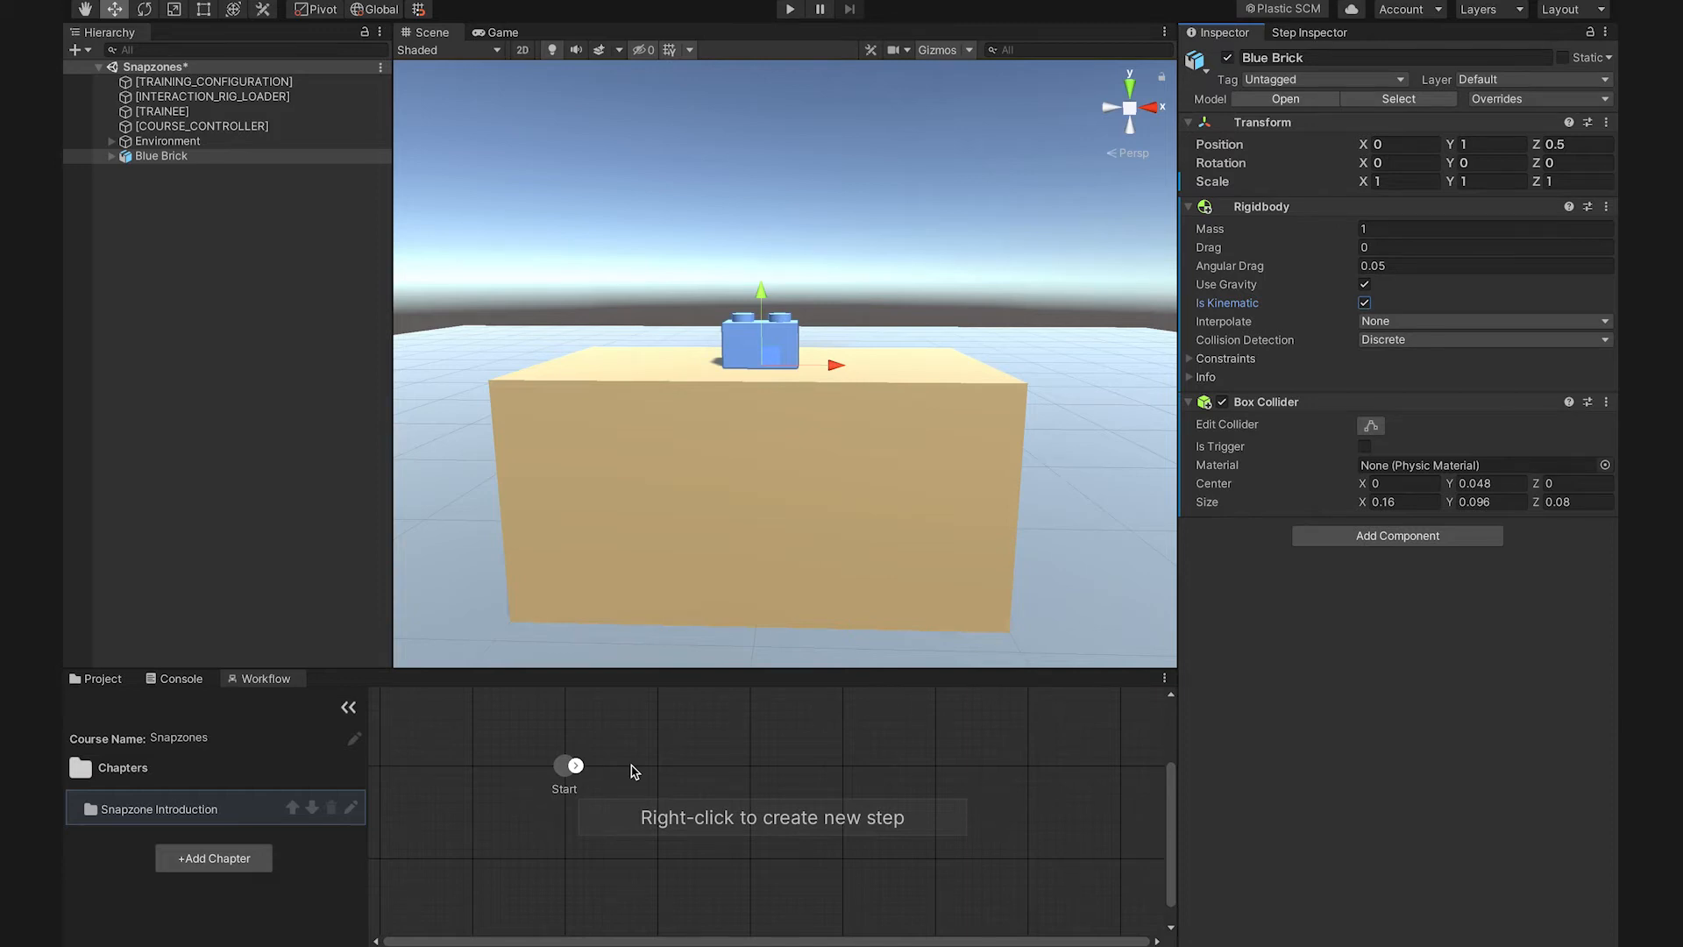
Add a workflow step to the Snapzone Introduction chapter, connect it to Start, and name it "Grab brick".
right_click(632, 772)
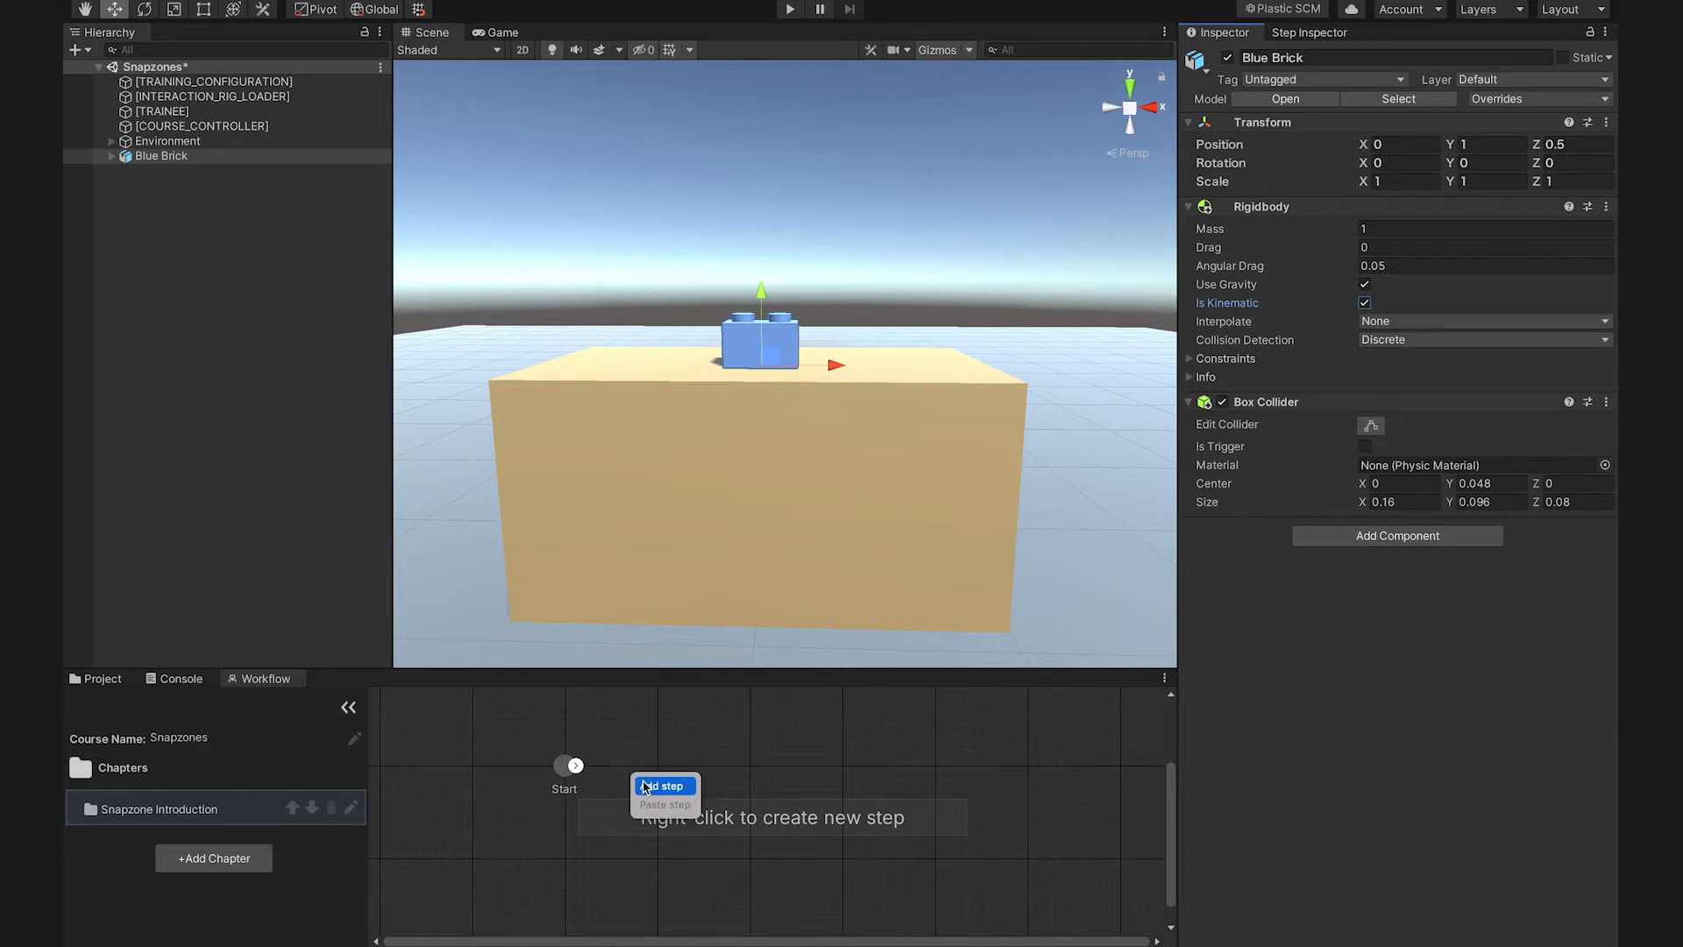
left_click(645, 786)
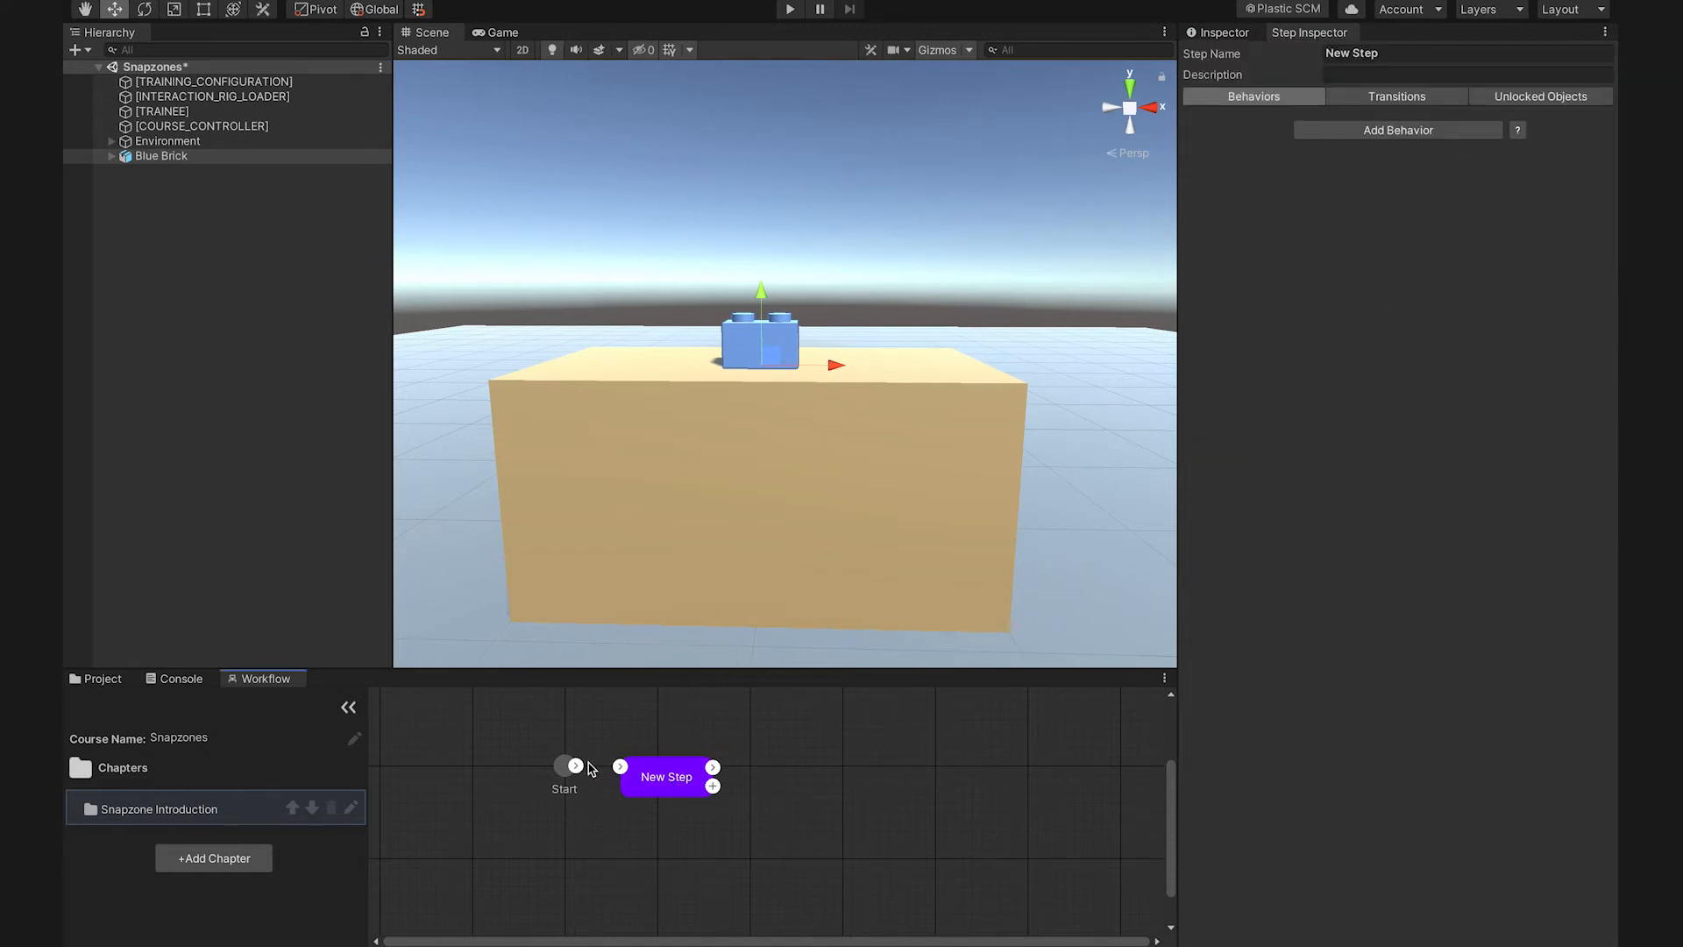
left_click_drag(578, 769, 620, 771)
left_click_drag(1428, 53, 1330, 60)
type("Grab")
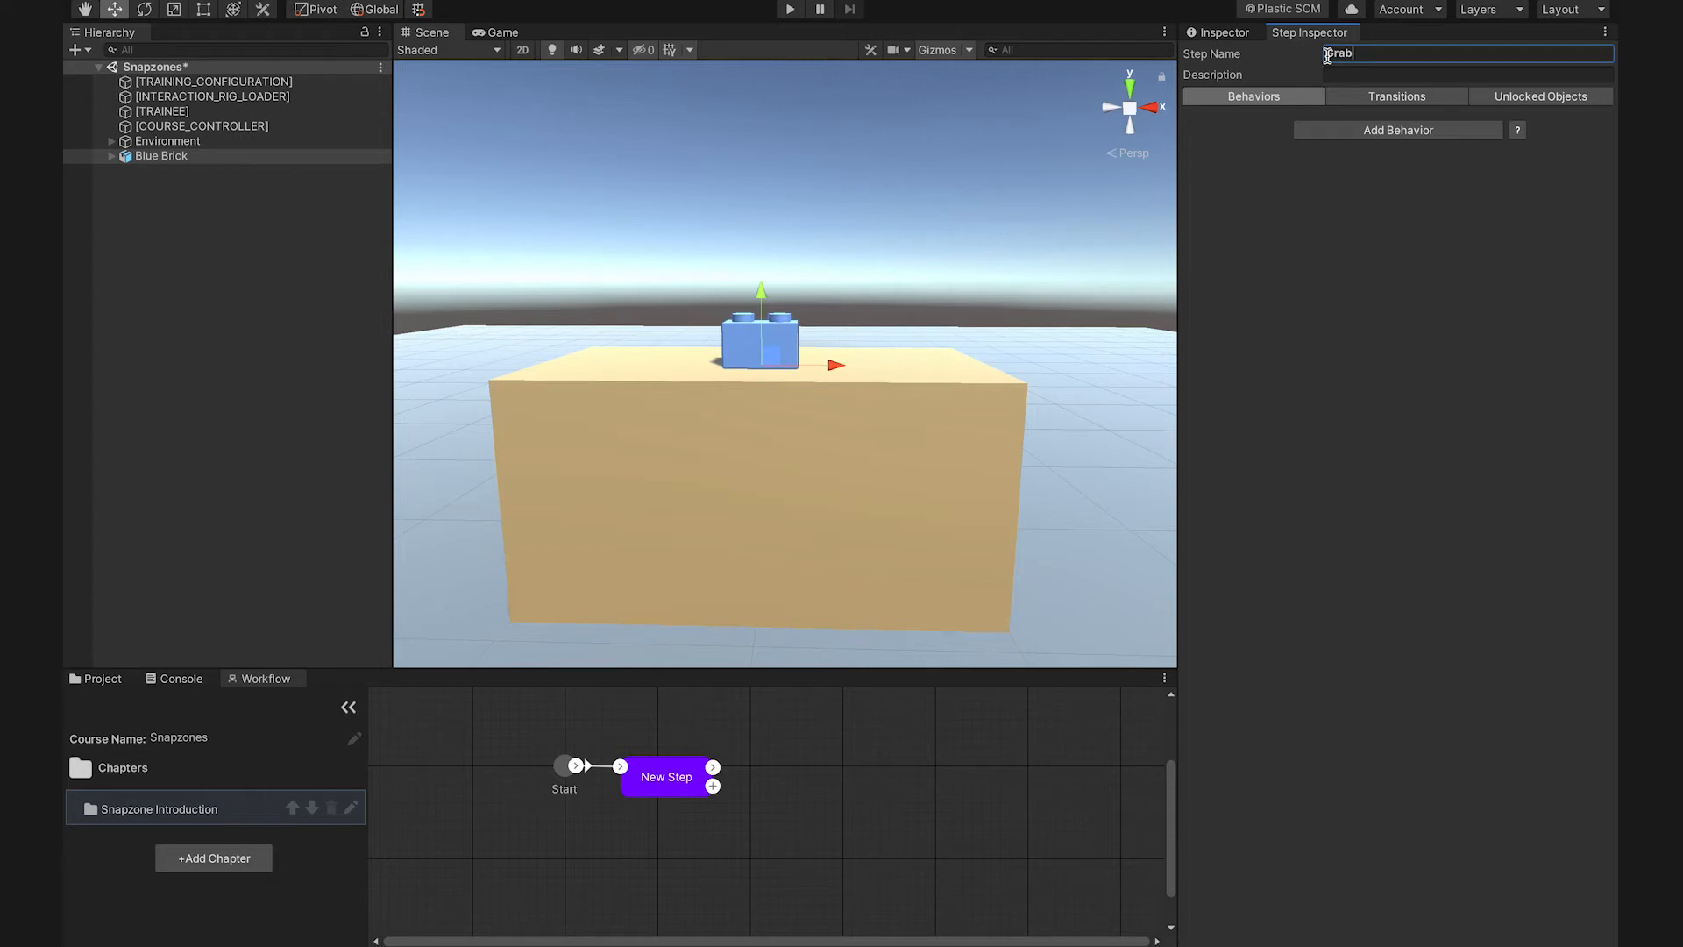
type(" brick")
Add a second workflow step, connect it after Grab brick, and name it "Place brick".
right_click(798, 775)
left_click(811, 783)
left_click_drag(786, 780, 772, 769)
left_click(801, 777)
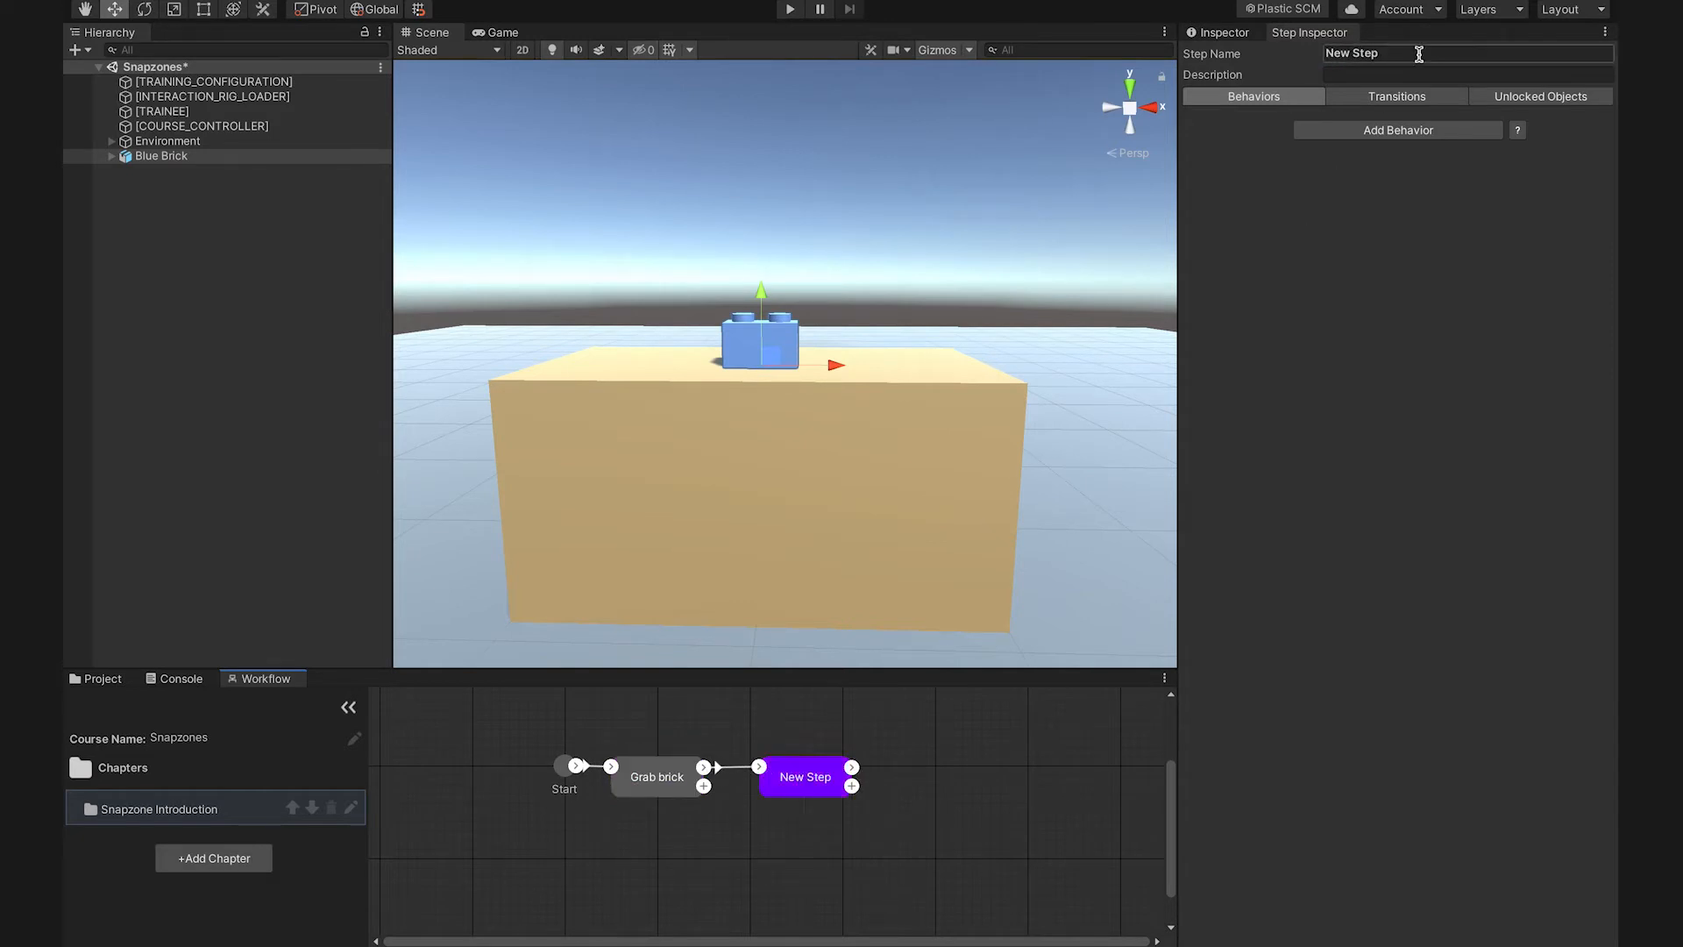
left_click(1327, 53)
key("BackSpace")
type("Place brick")
left_click(929, 737)
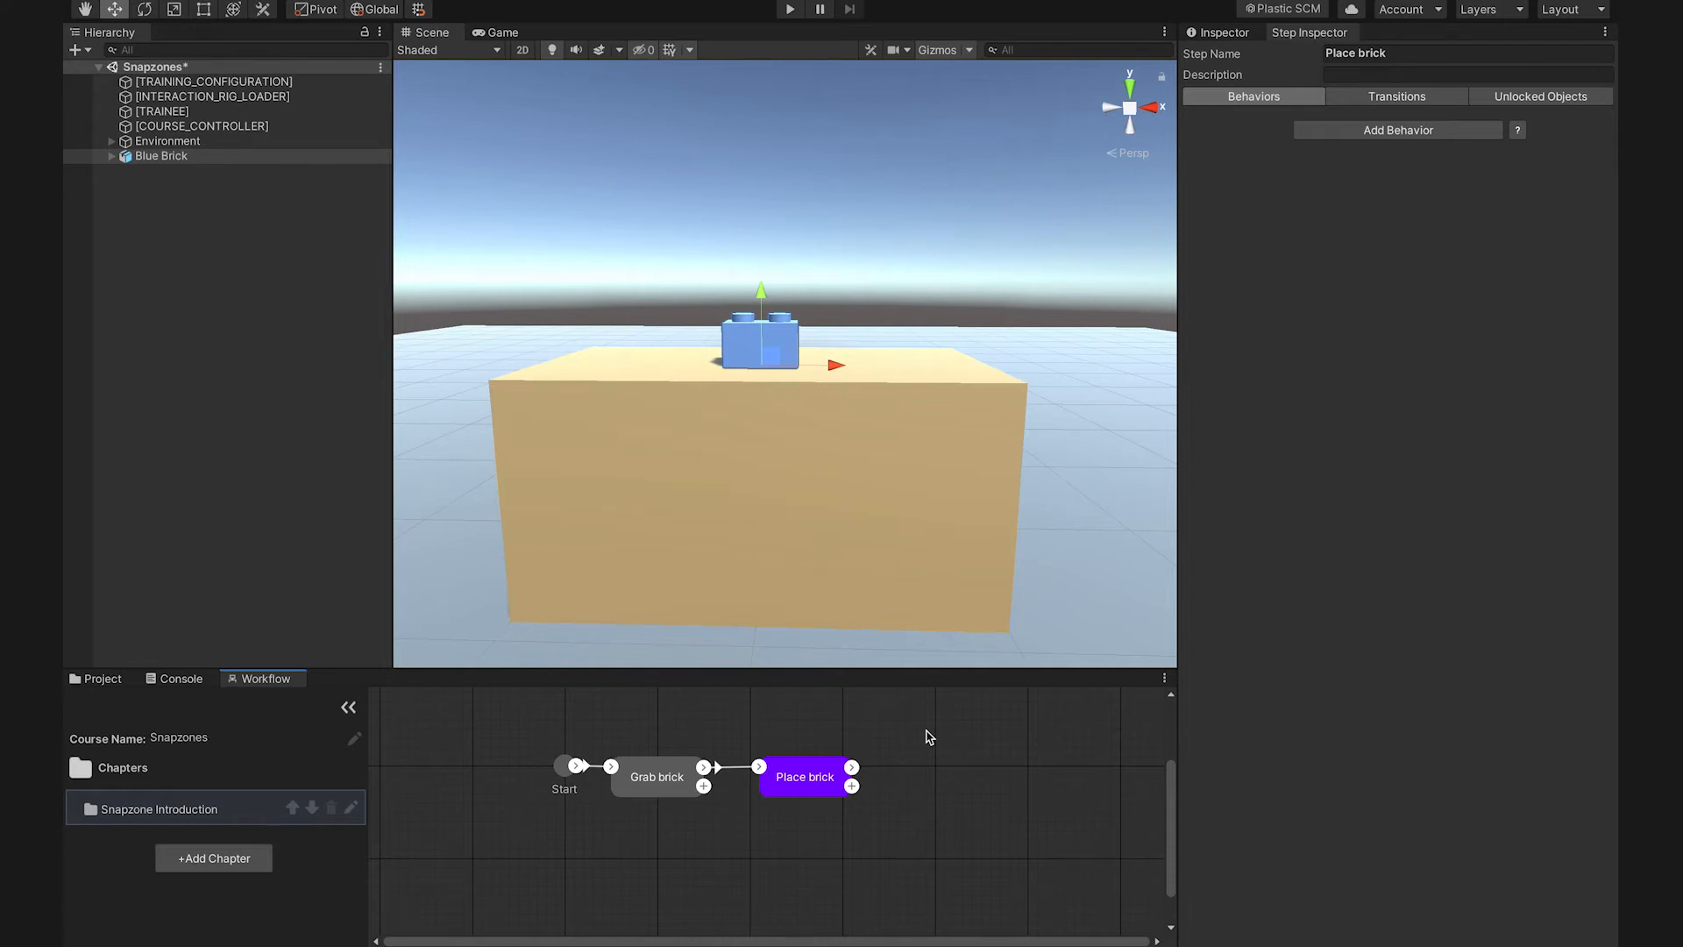
Add a Grab Object condition to the Grab brick step's transition, with Blue Brick as its object.
left_click(664, 779)
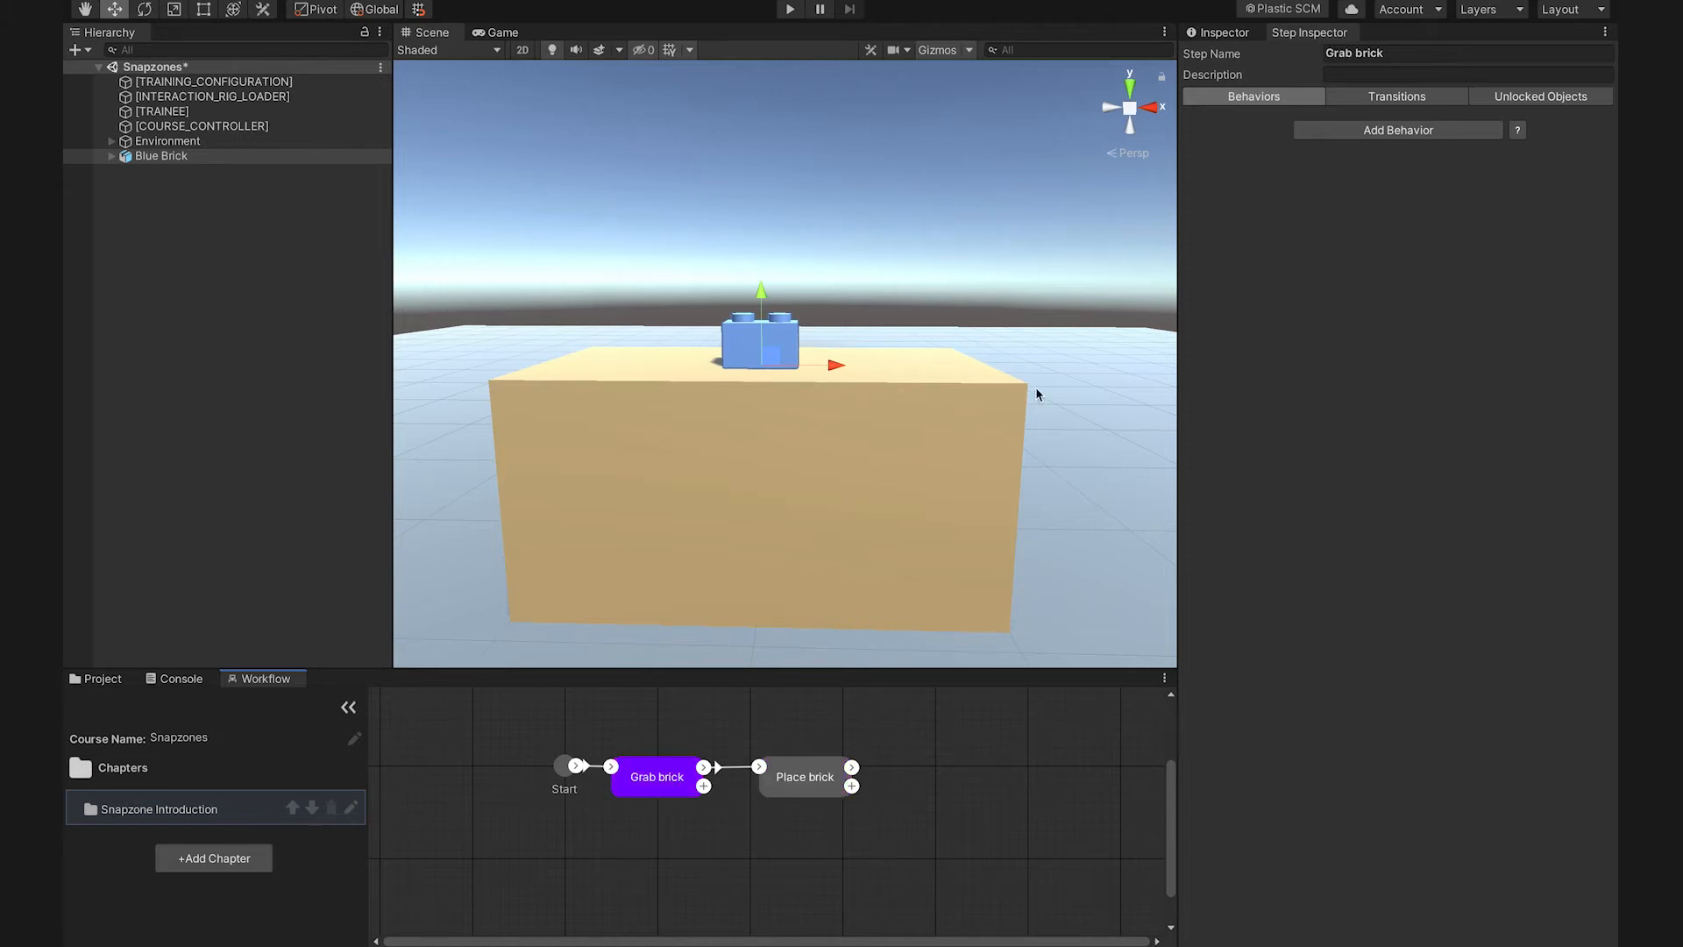
left_click(1398, 96)
left_click(1346, 177)
mouse_move(1381, 217)
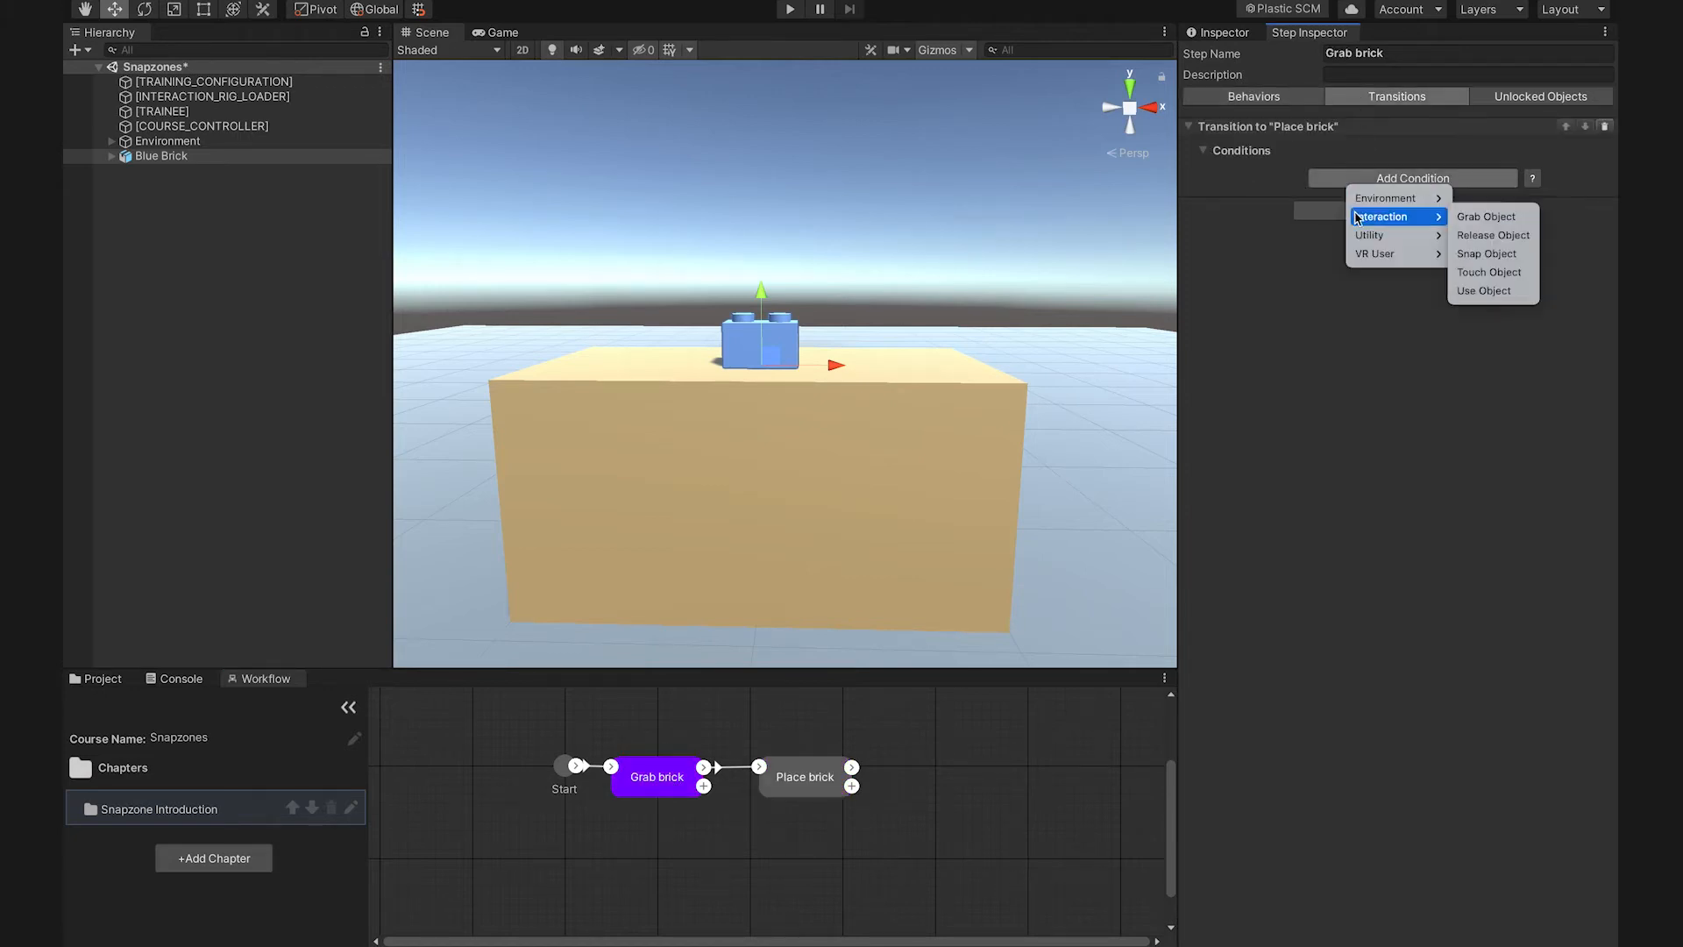
left_click(1473, 218)
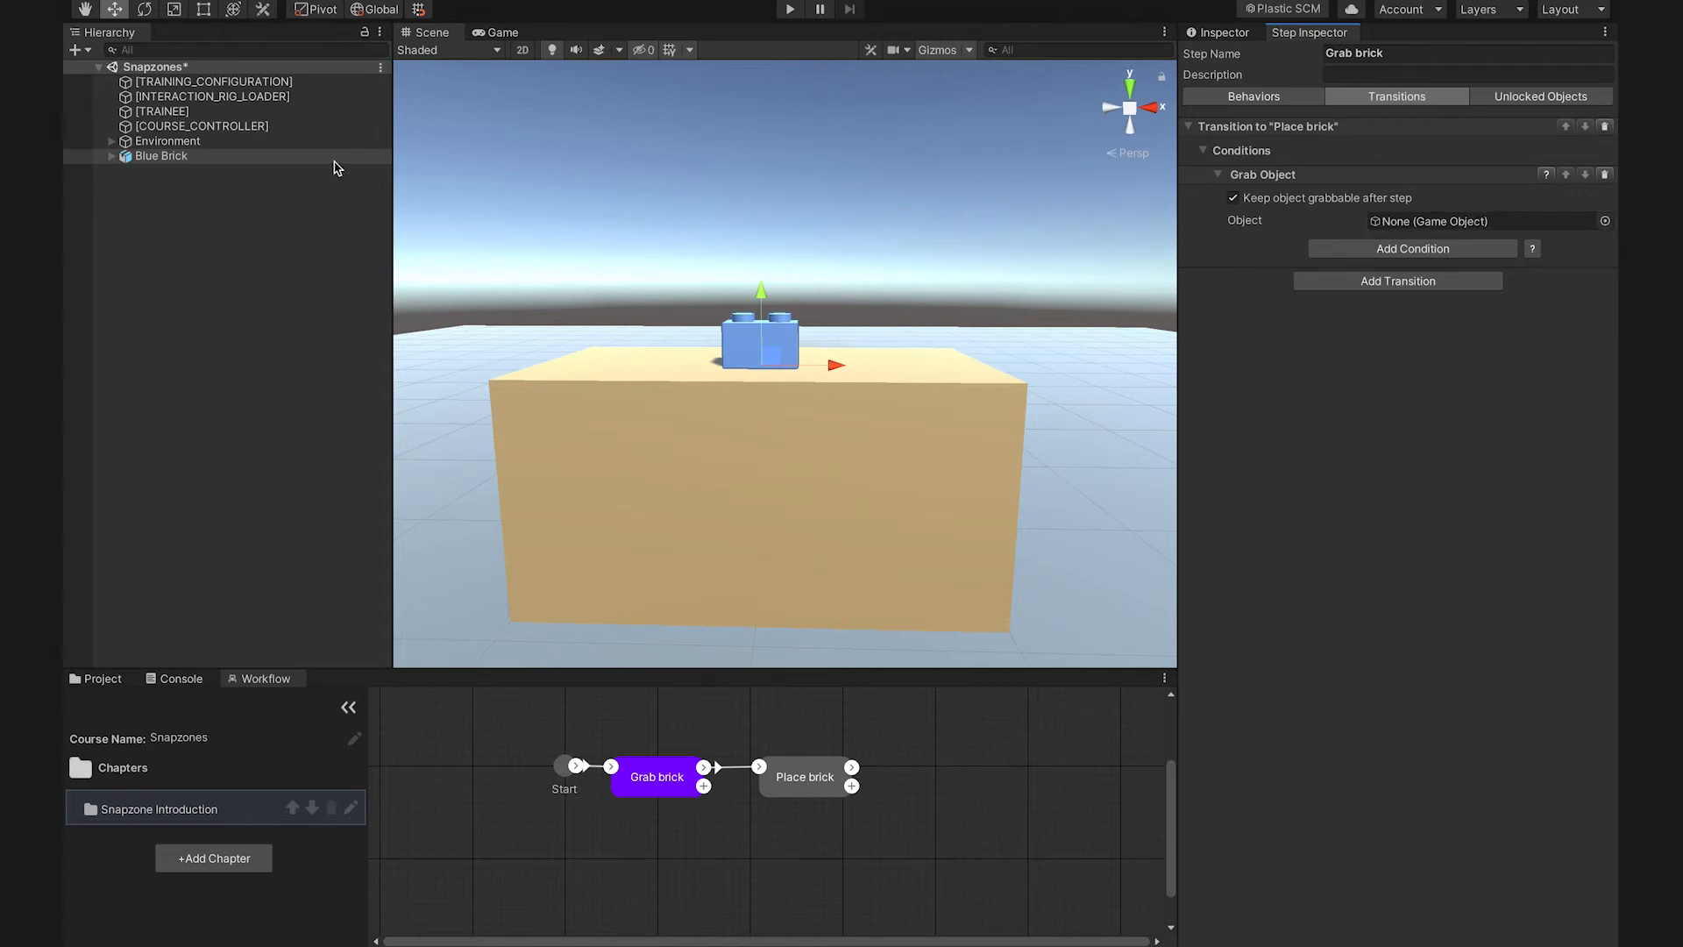
left_click_drag(336, 158, 1384, 222)
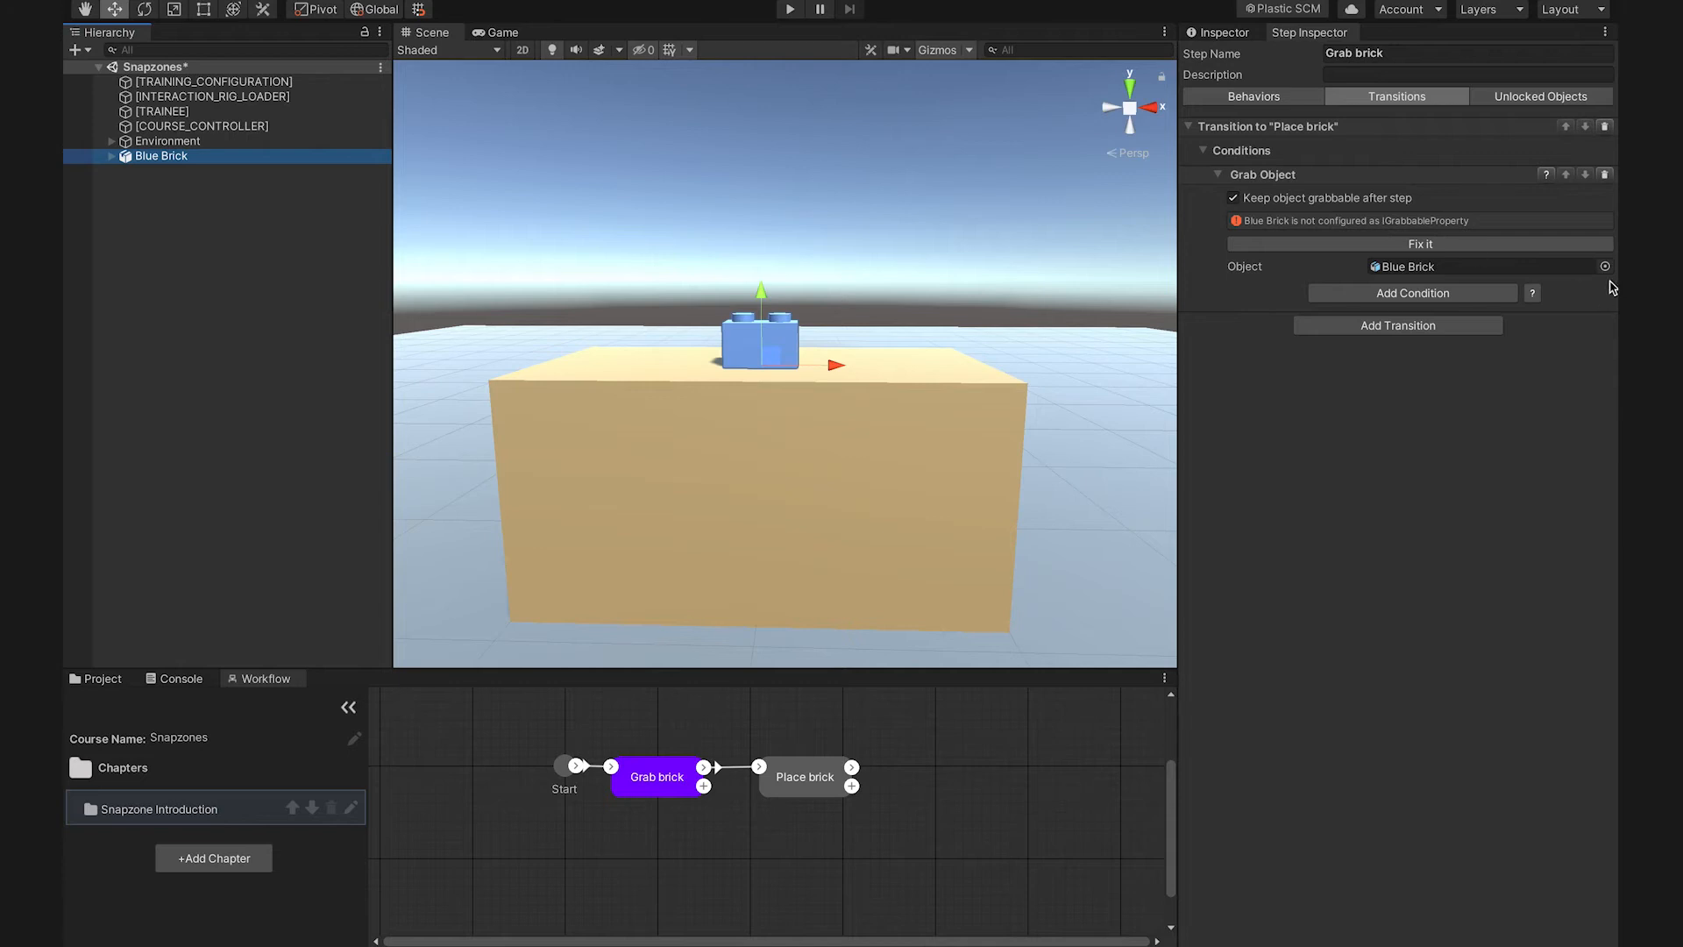
Apply the automatic fix that makes Blue Brick grabbable for the condition, and review the components it adds to the brick.
left_click(1606, 267)
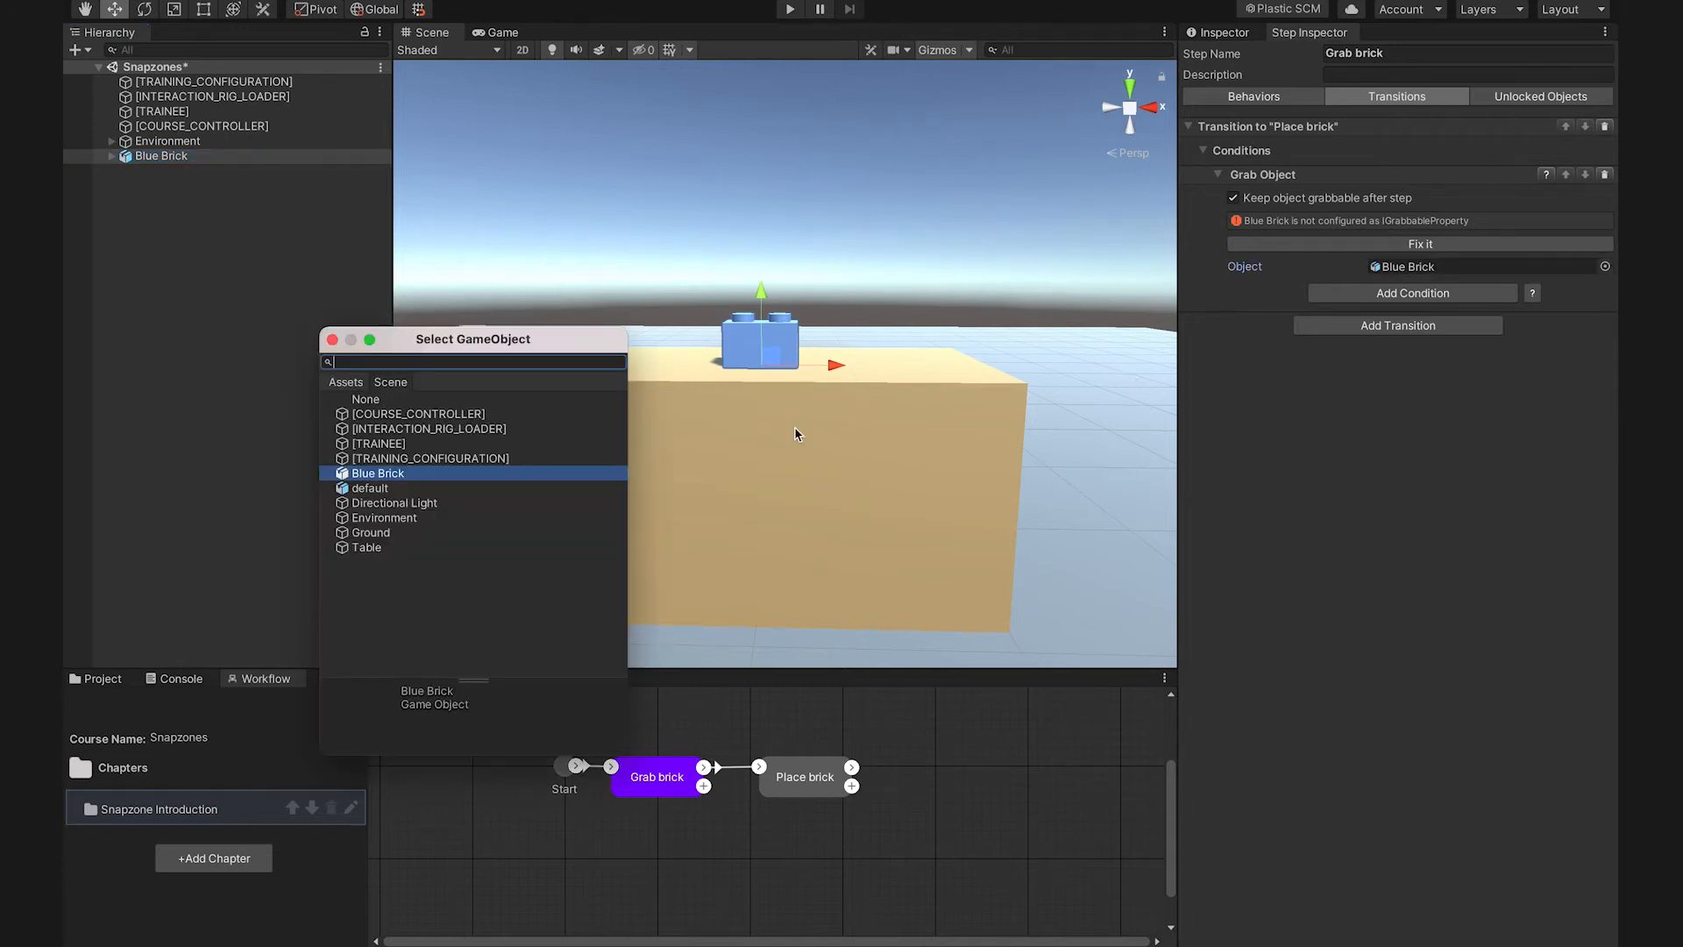
left_click(417, 478)
double_click(416, 478)
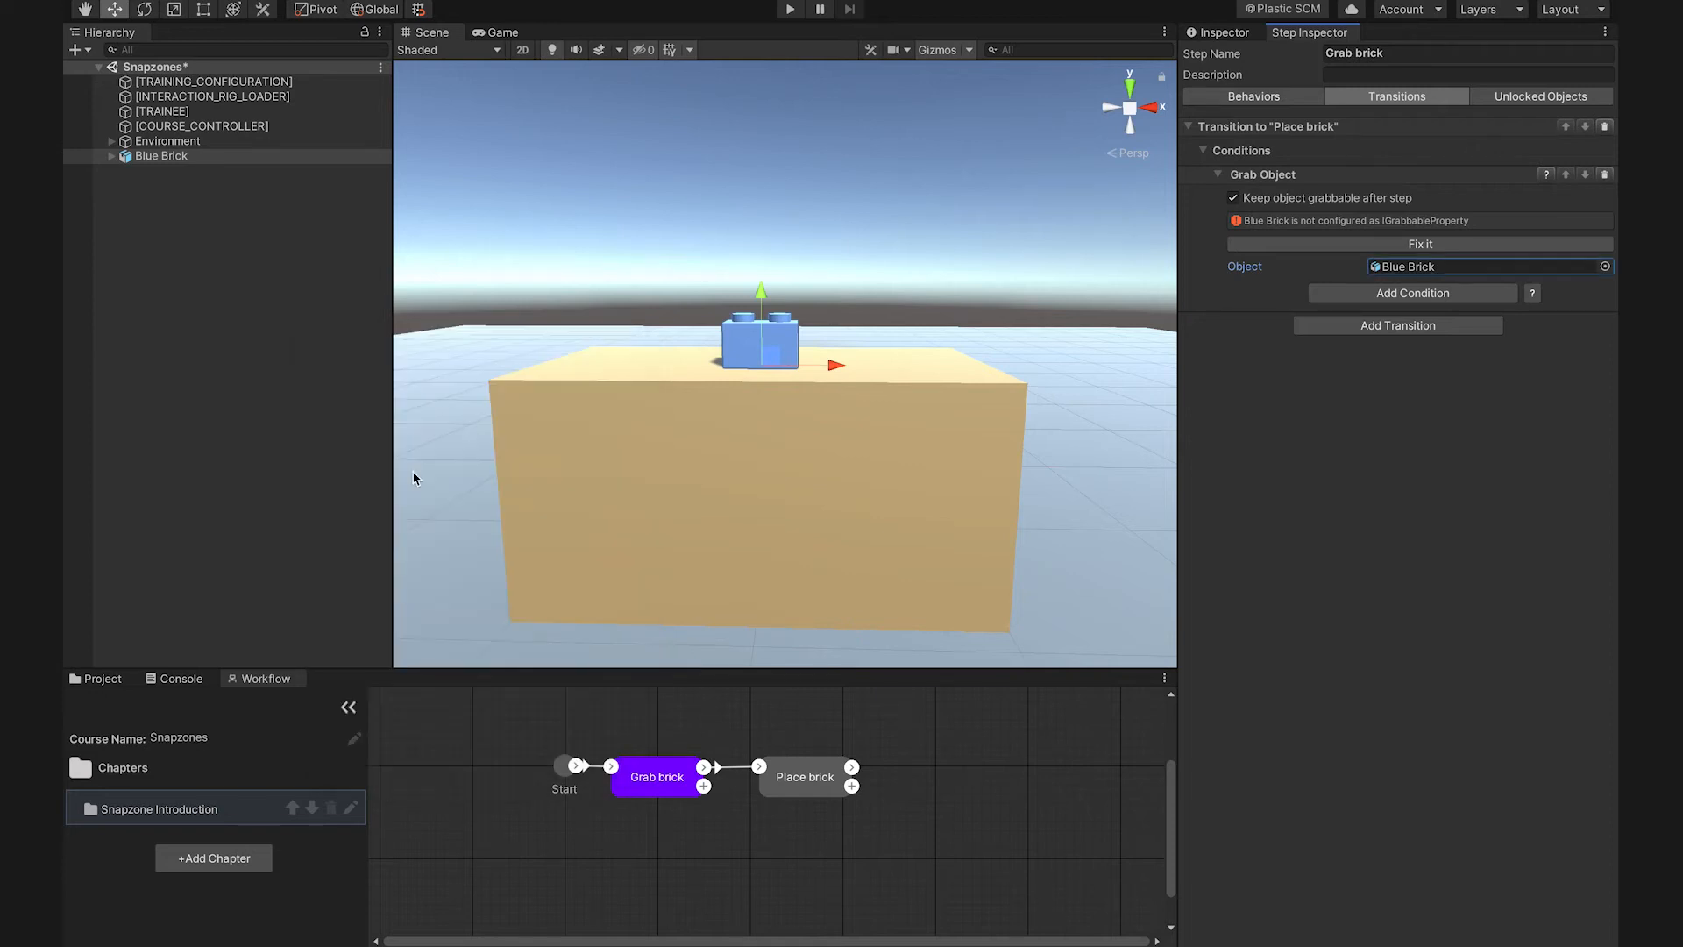
left_click(1414, 244)
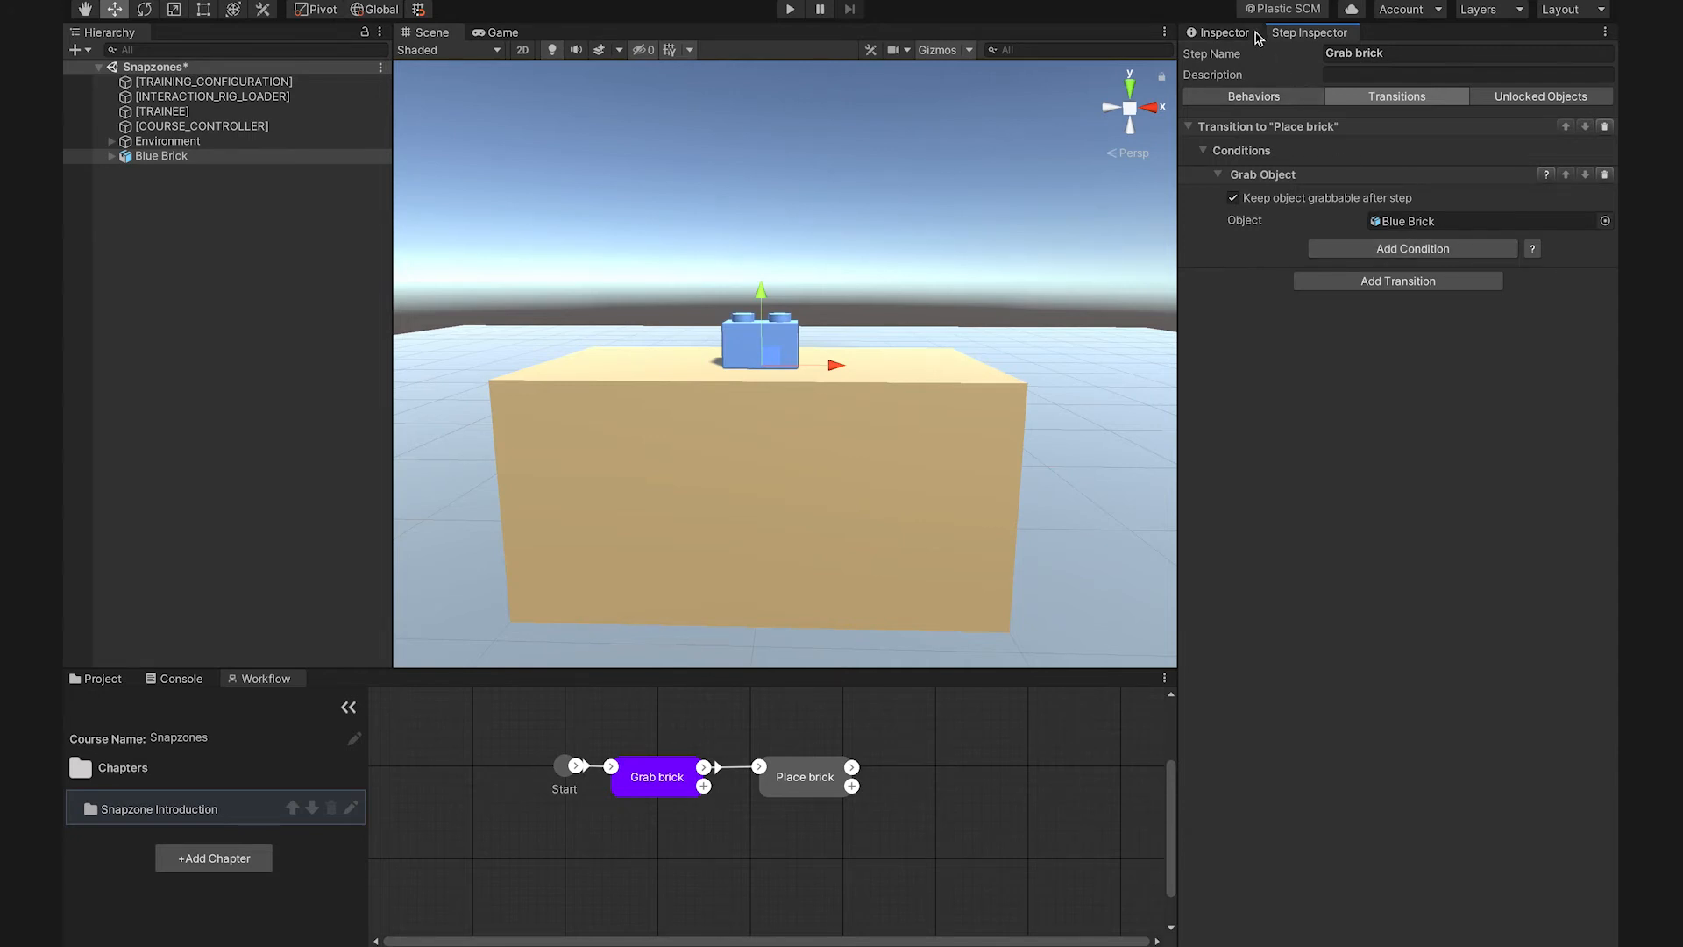
left_click(1257, 37)
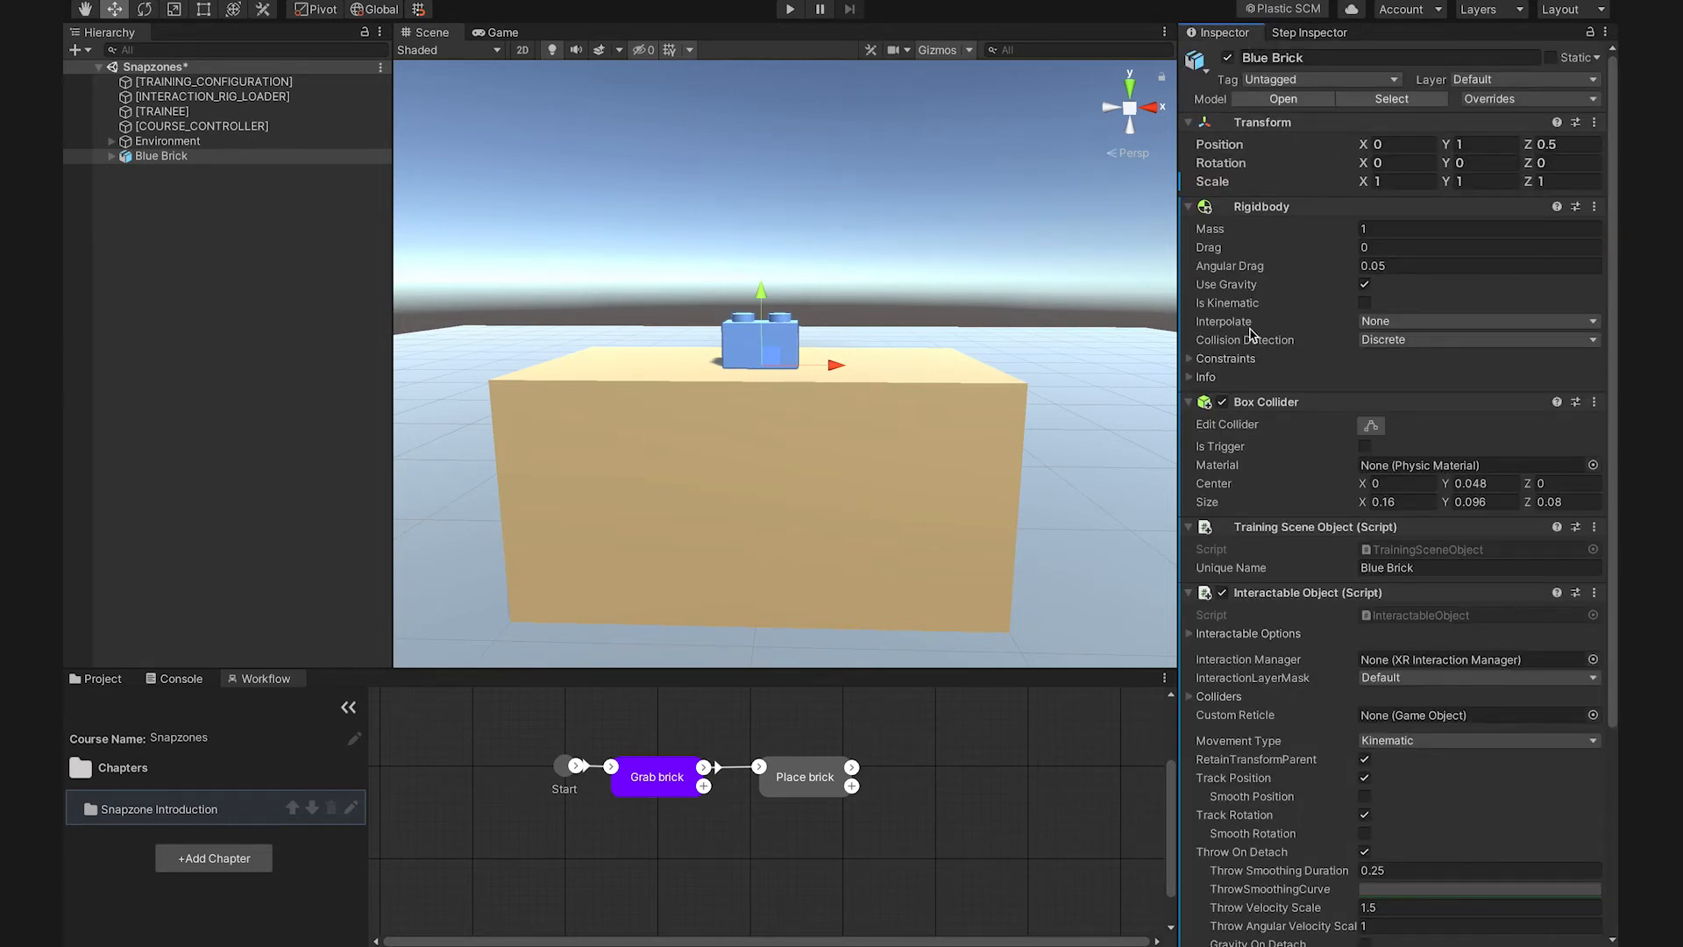
scroll(1253, 333, "down", 5)
scroll(1252, 333, "down", 1)
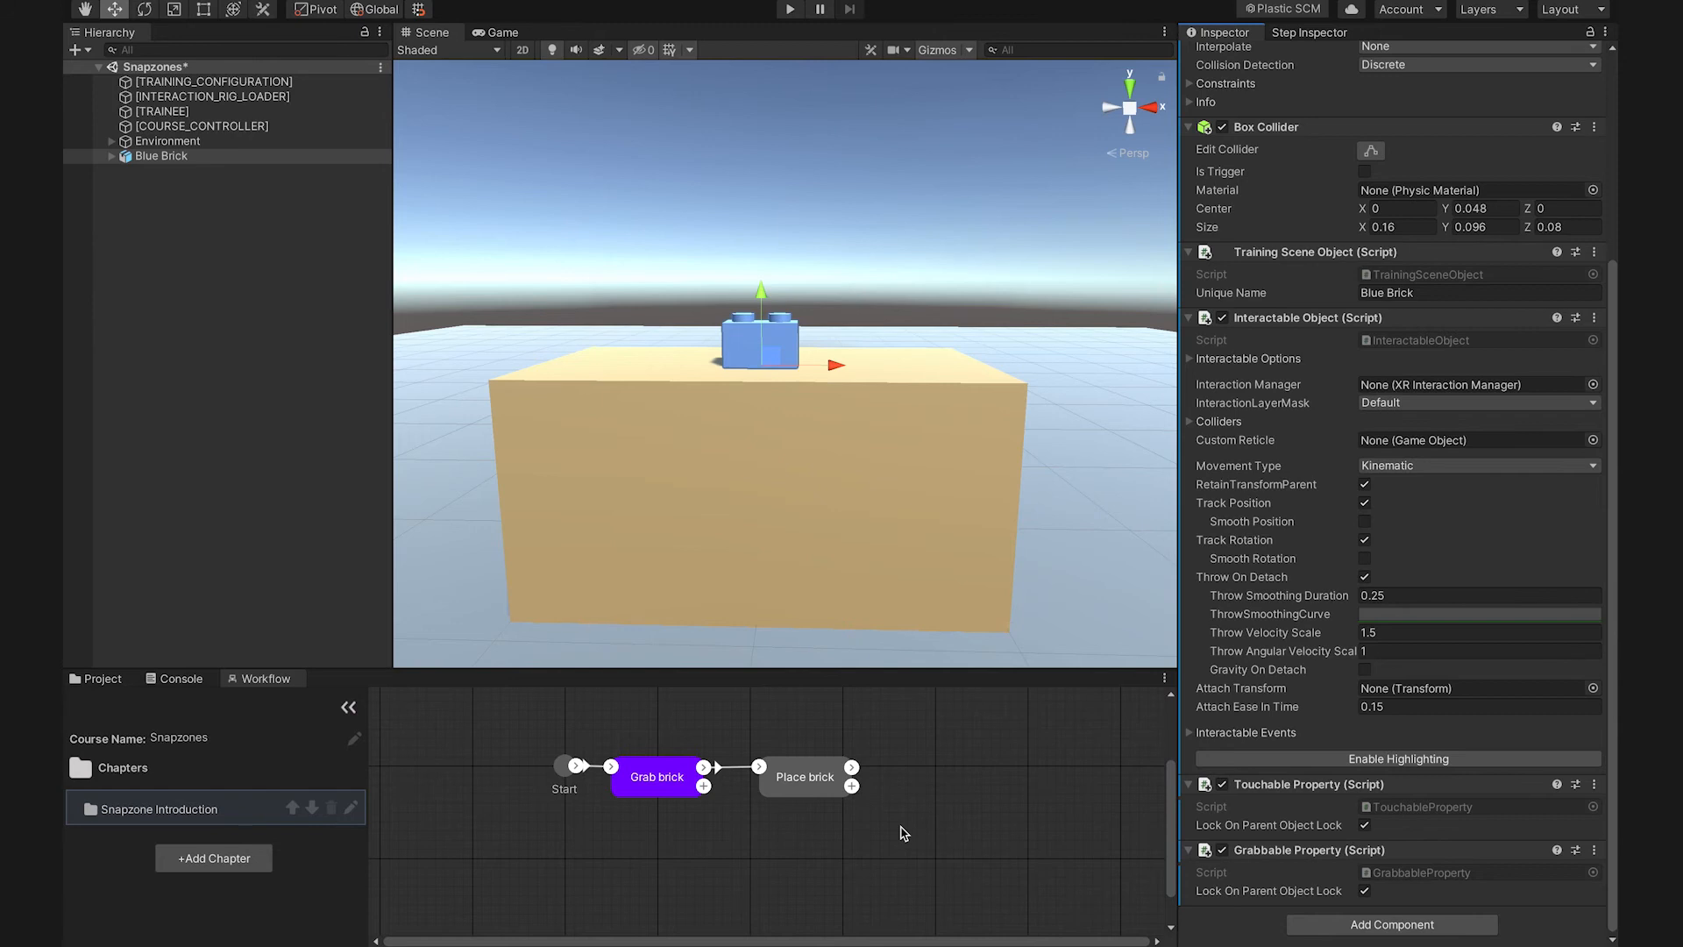
Add a Snap Object condition to the Place brick step's transition, assign Blue Brick as its object, and apply the automatic fix.
left_click(805, 778)
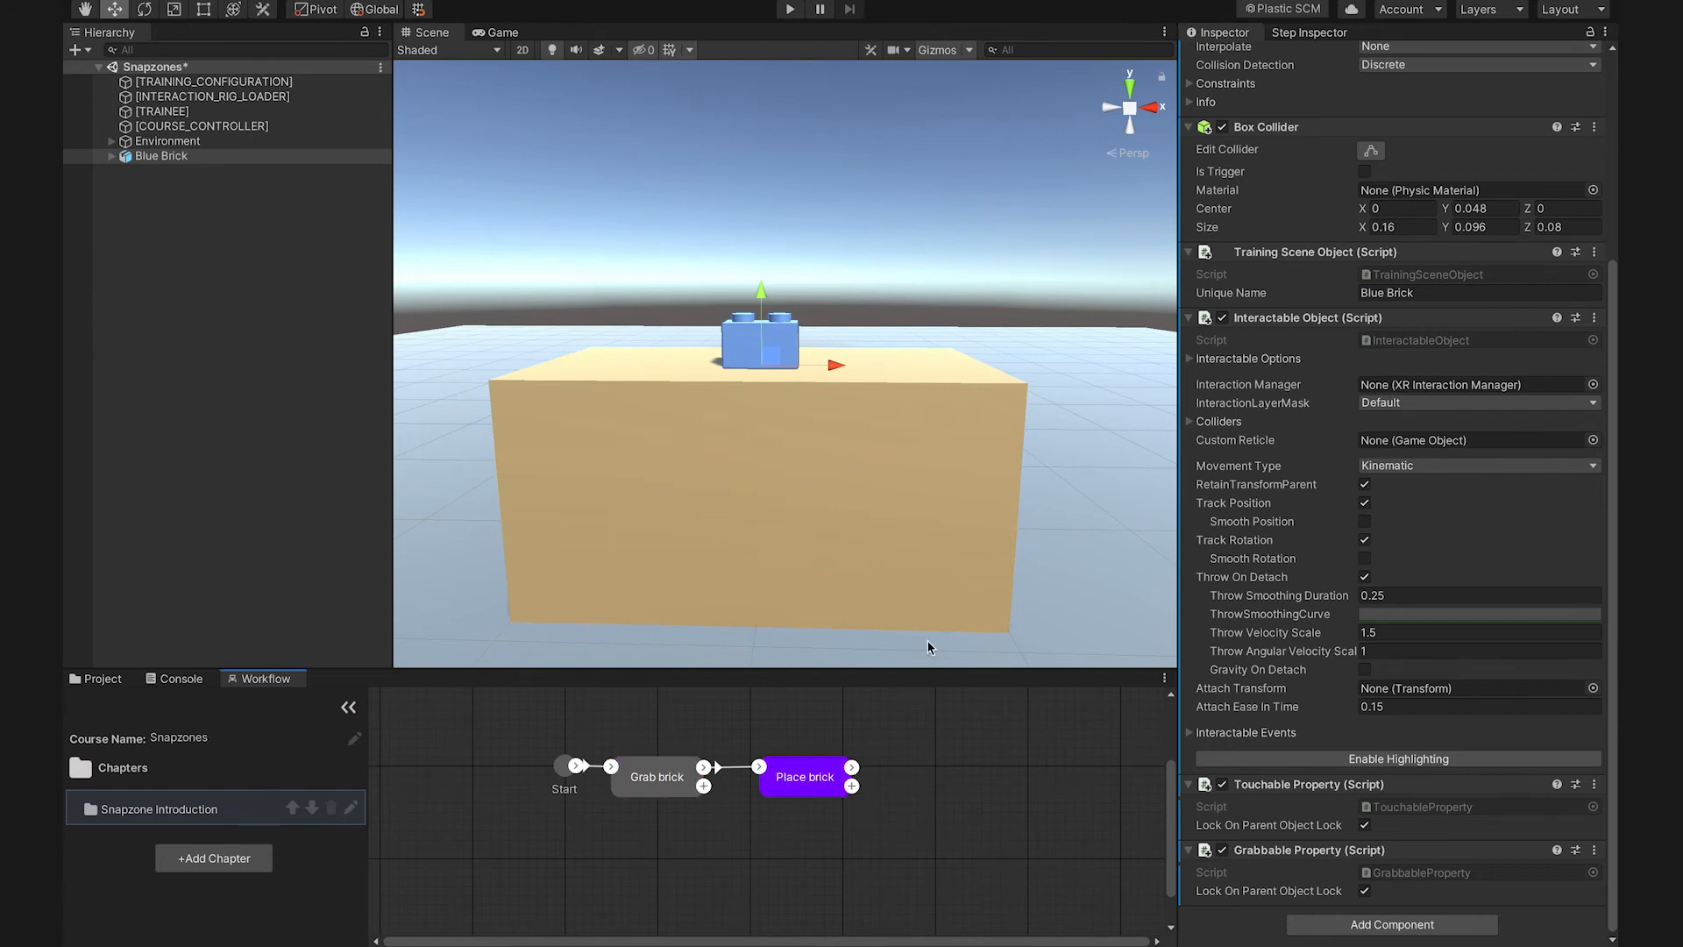
left_click(1340, 35)
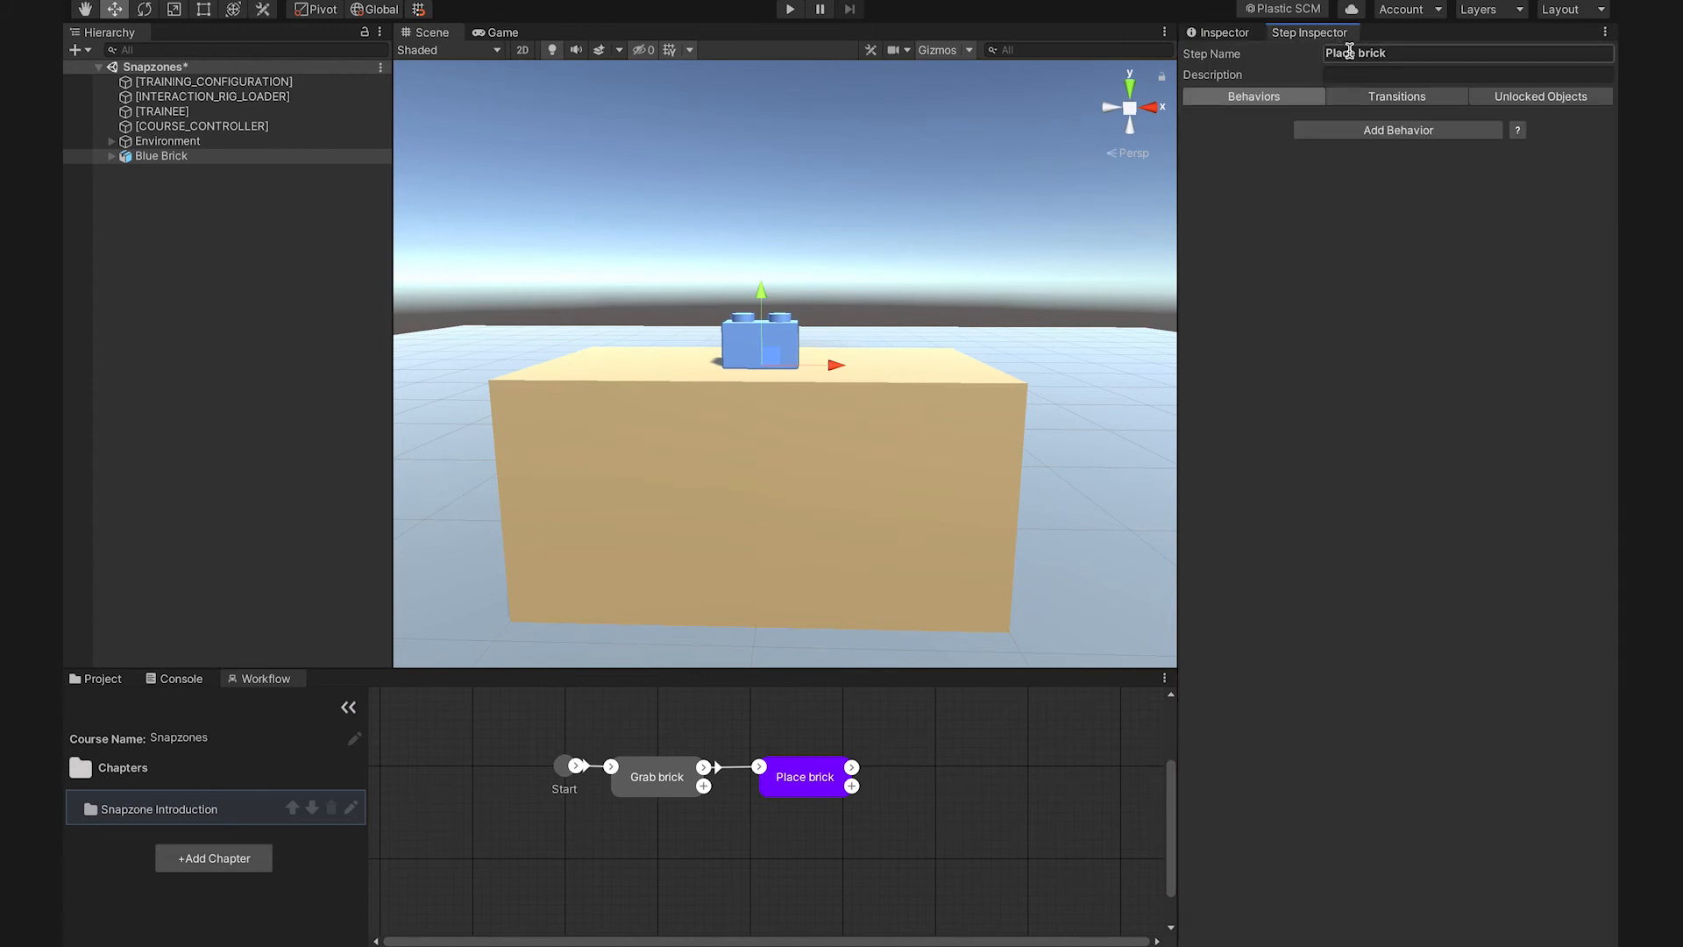
left_click(1398, 99)
left_click(1412, 178)
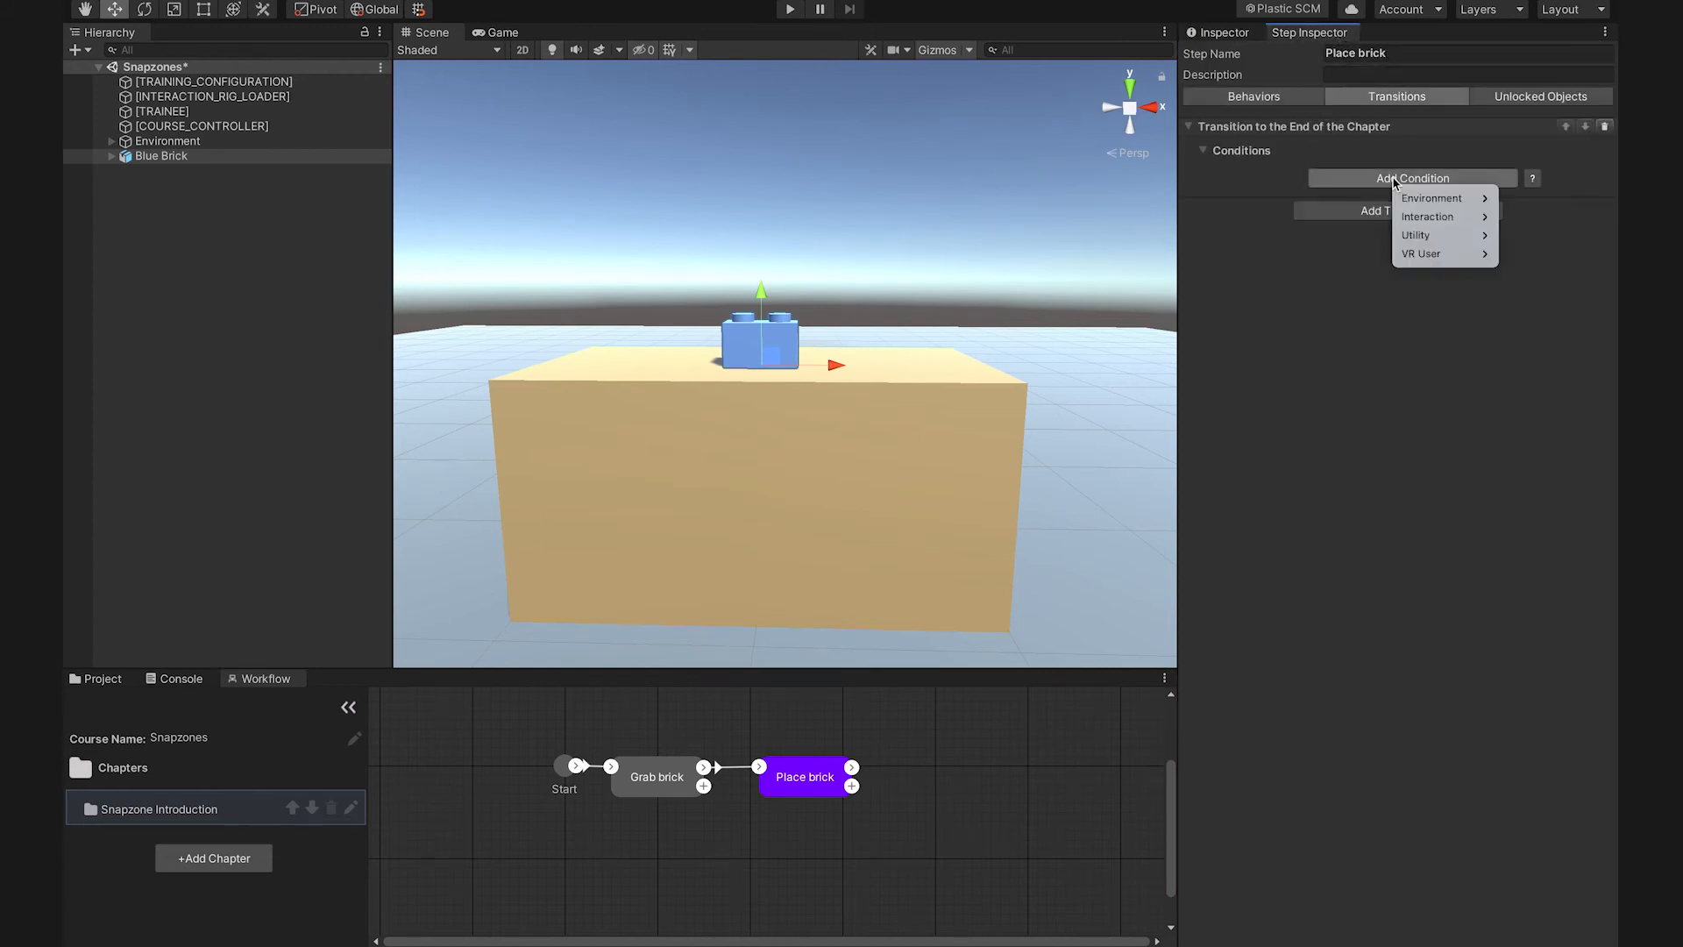
mouse_move(1411, 218)
left_click(1523, 254)
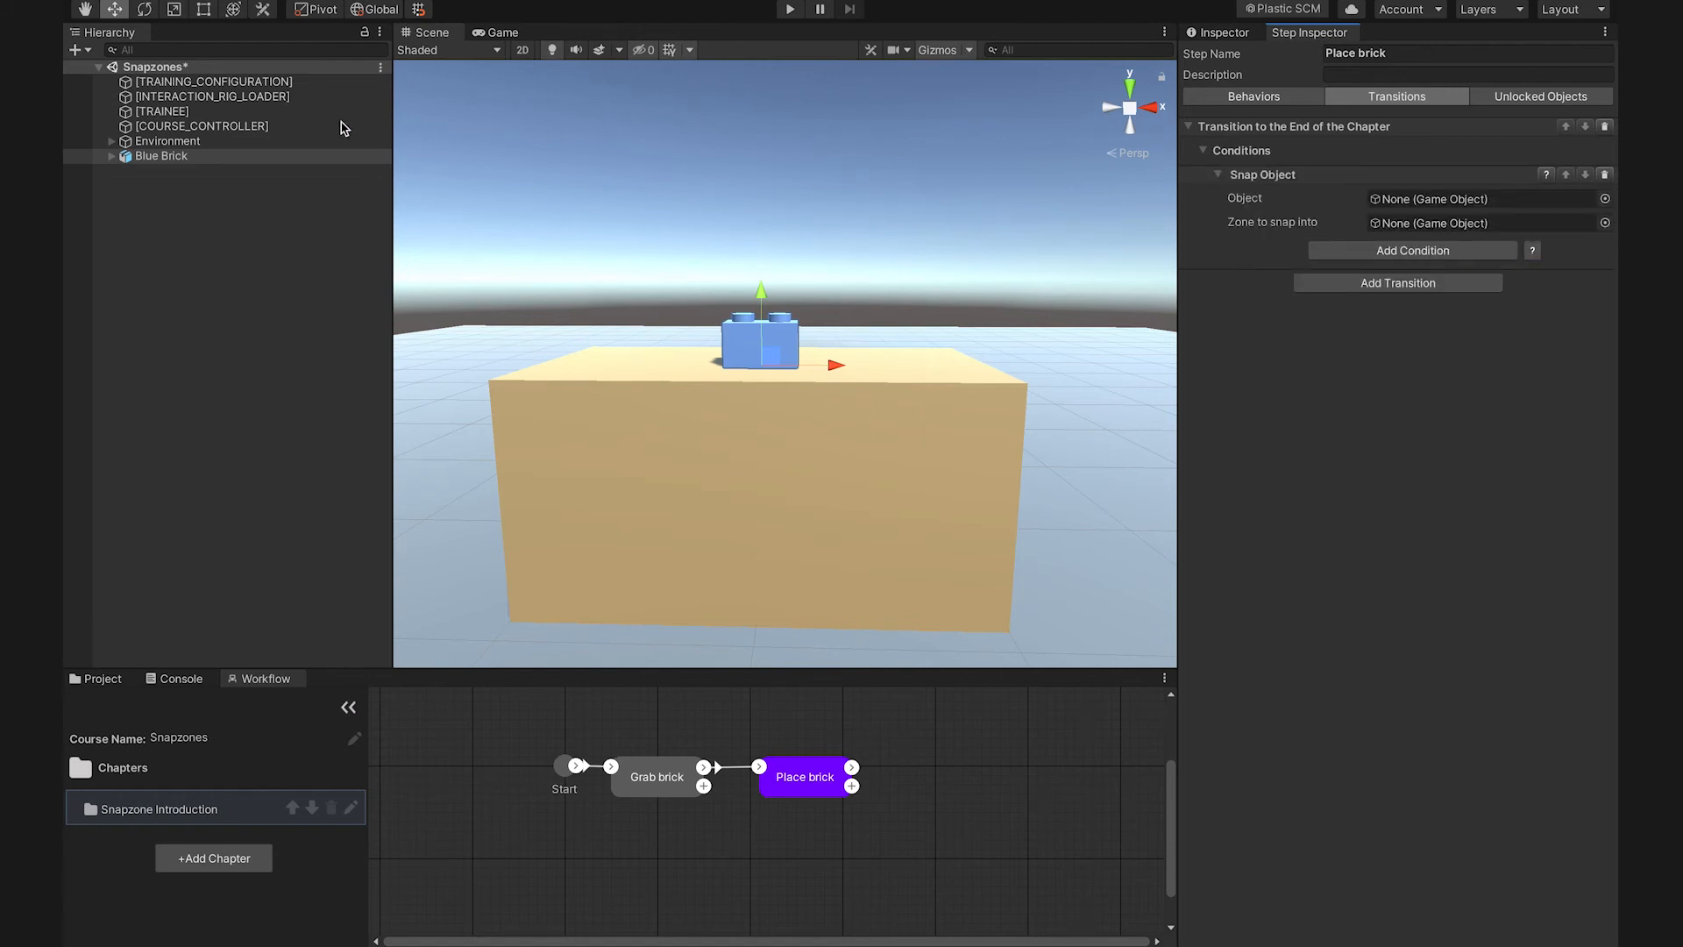
left_click_drag(290, 157, 1450, 209)
left_click(1450, 218)
Create a snap zone from Blue Brick's Snappable Property and move it along the table to about X 0.45.
left_click(1243, 35)
scroll(1254, 228, "down", 3)
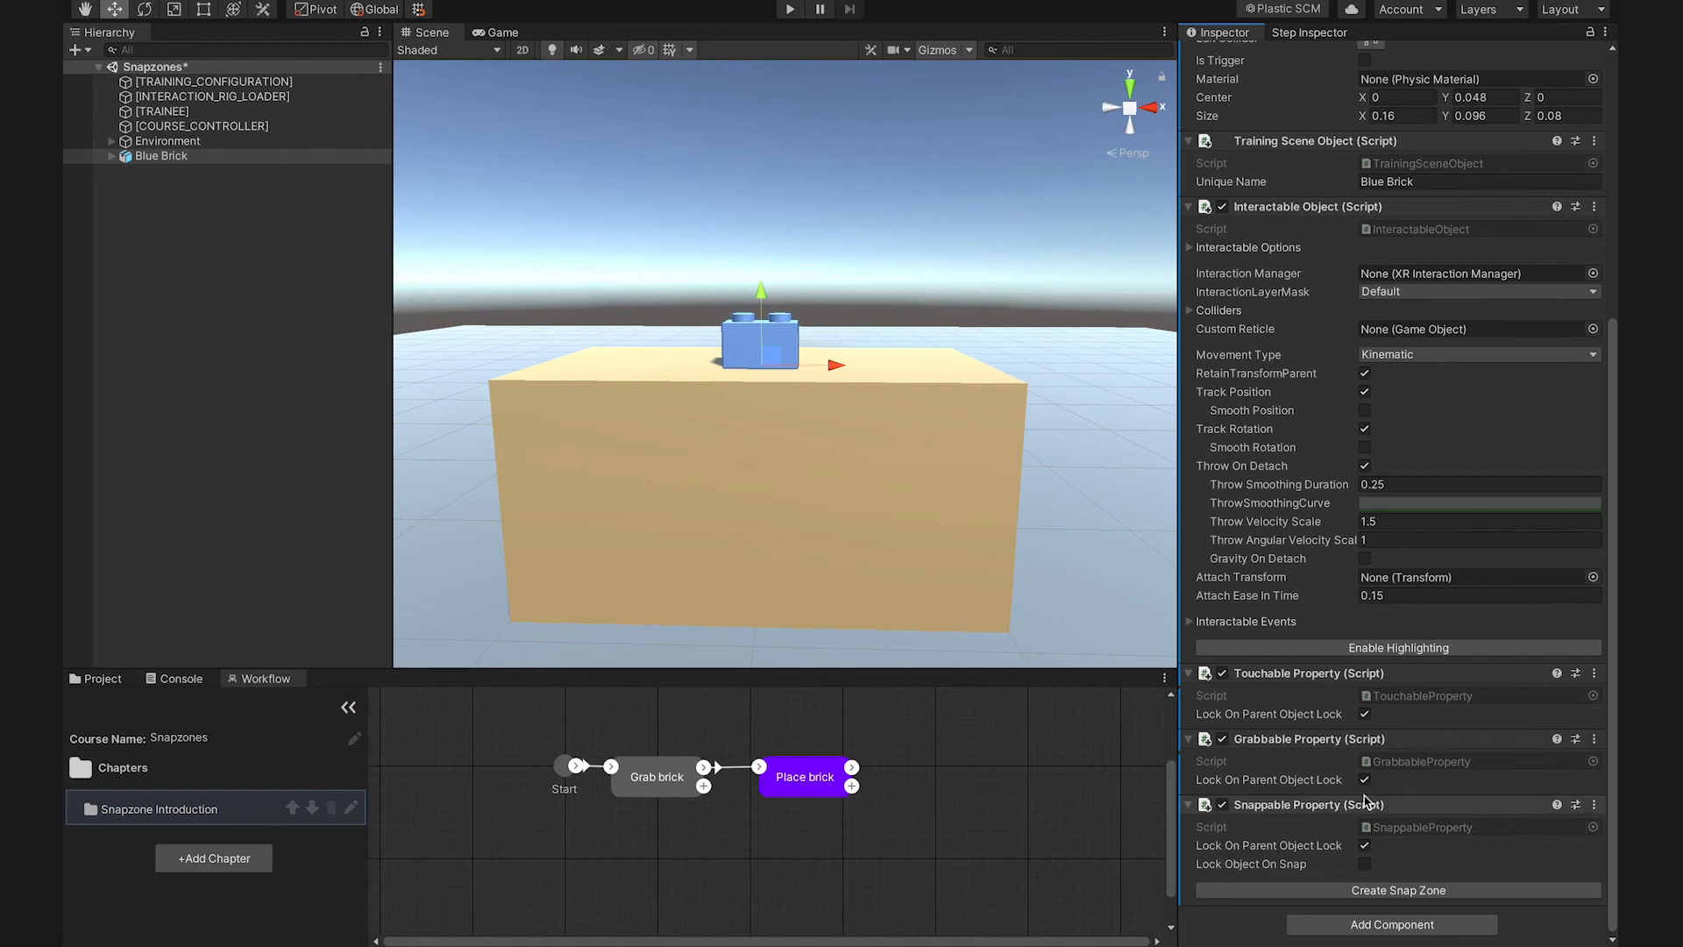
left_click(1356, 897)
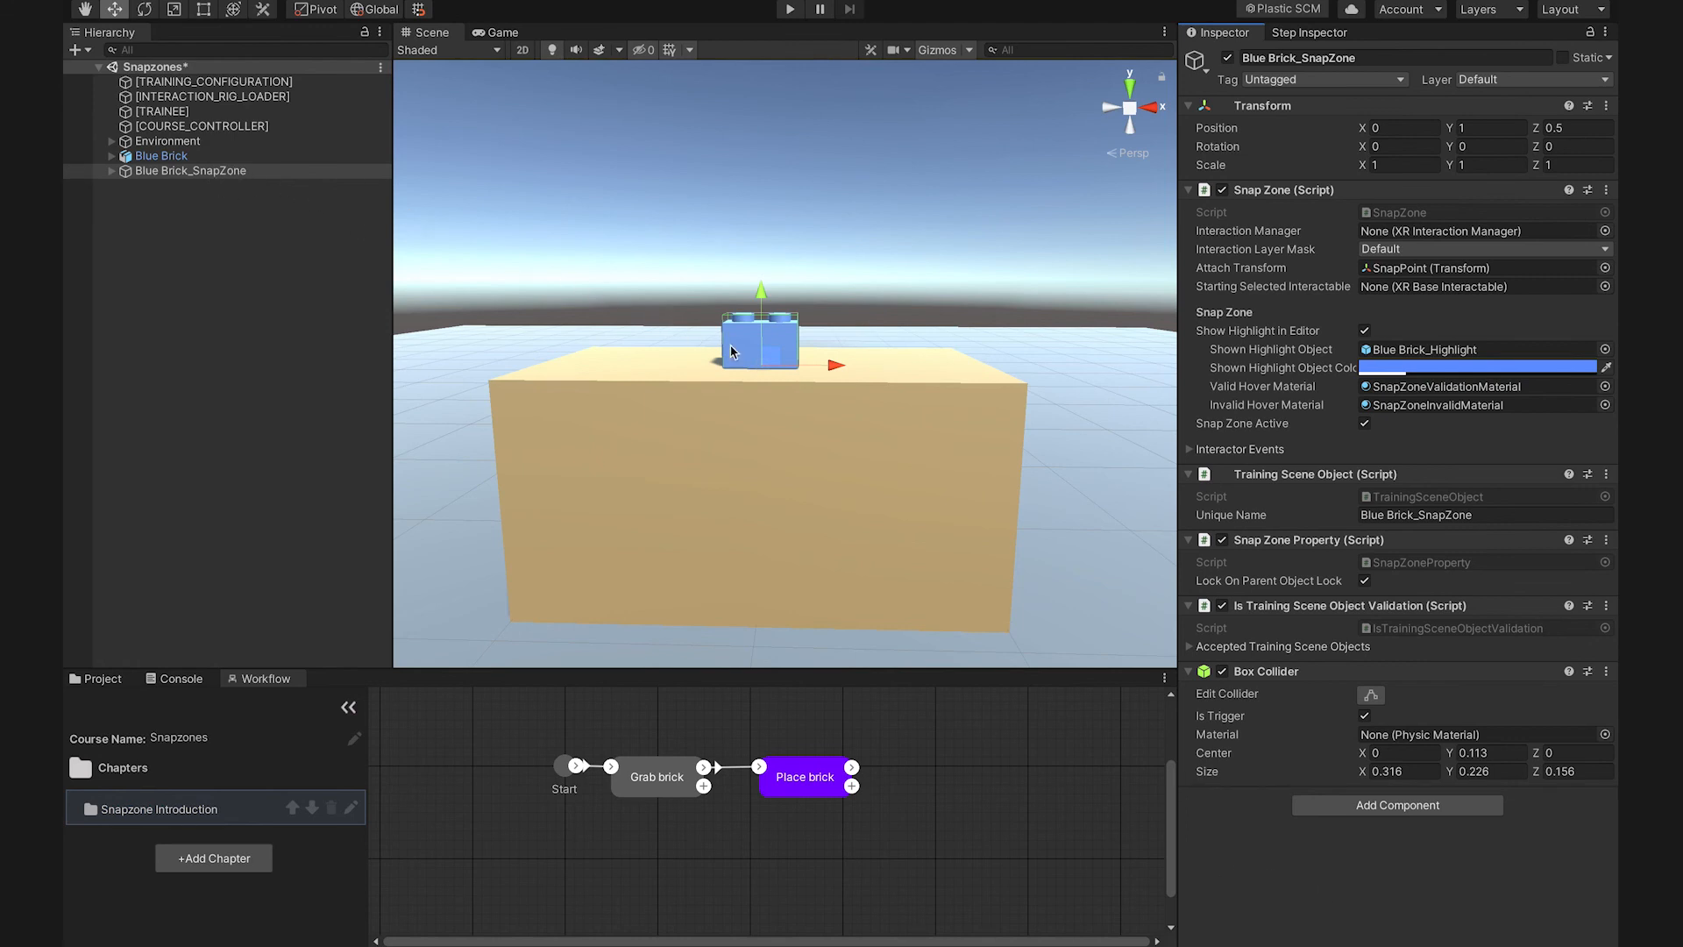
left_click_drag(831, 372, 931, 370)
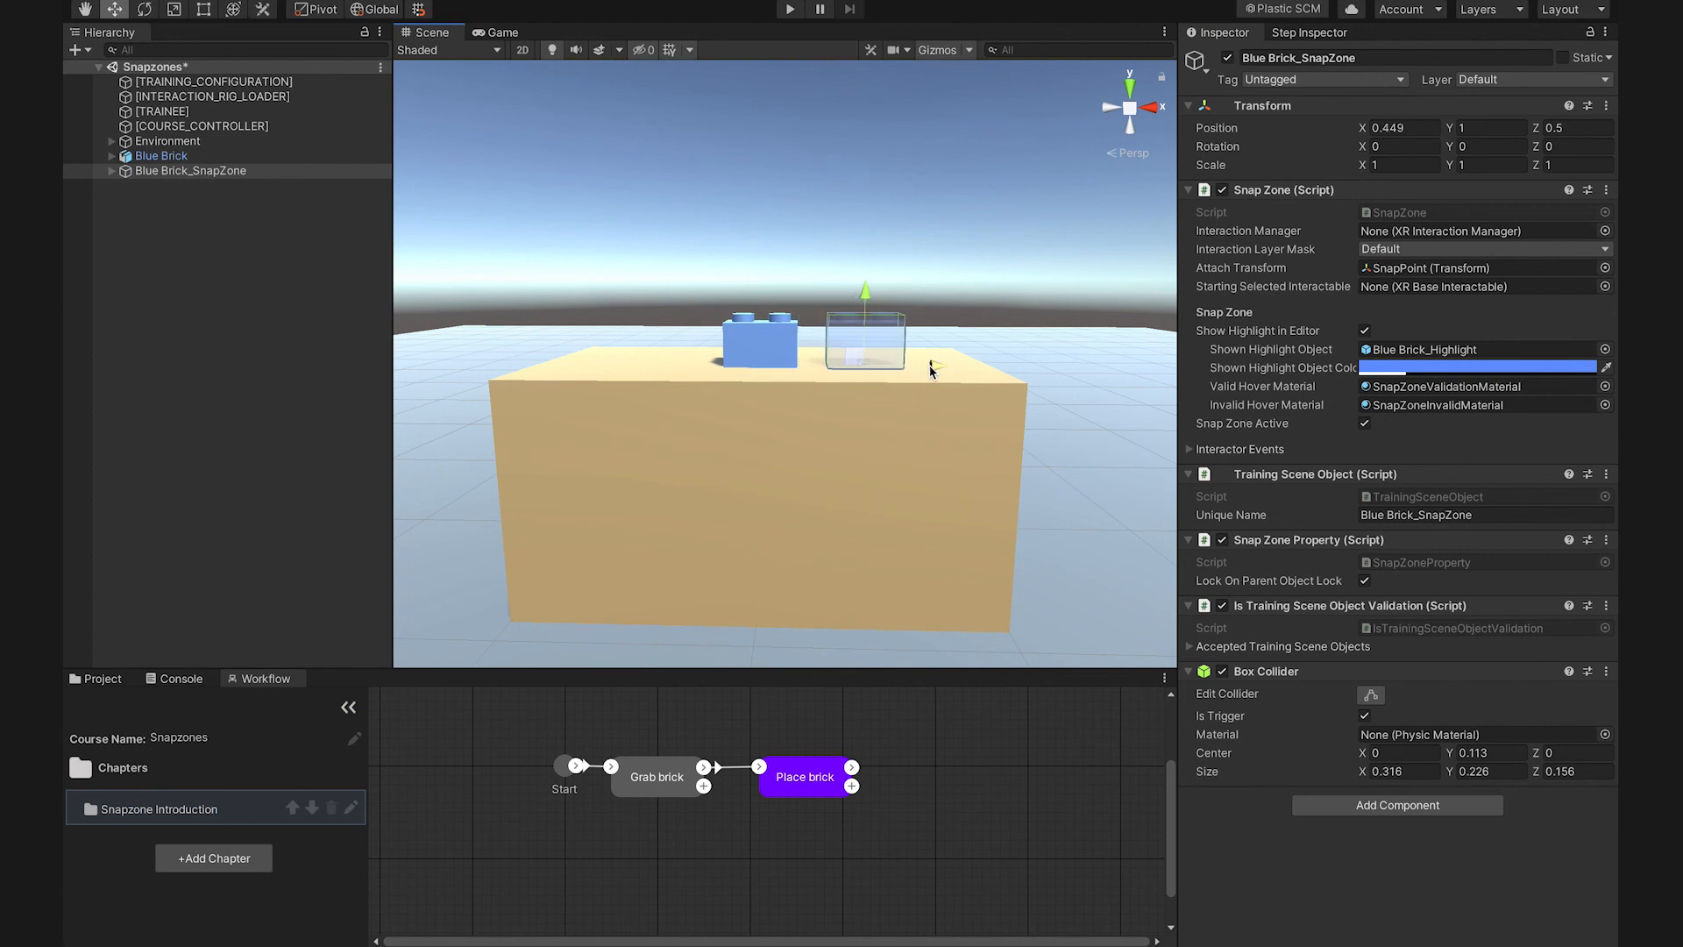
Assign the brick's new snap zone as the Snap Object condition's zone to snap into, and run the scene.
left_click(1291, 35)
left_click_drag(338, 170, 1567, 231)
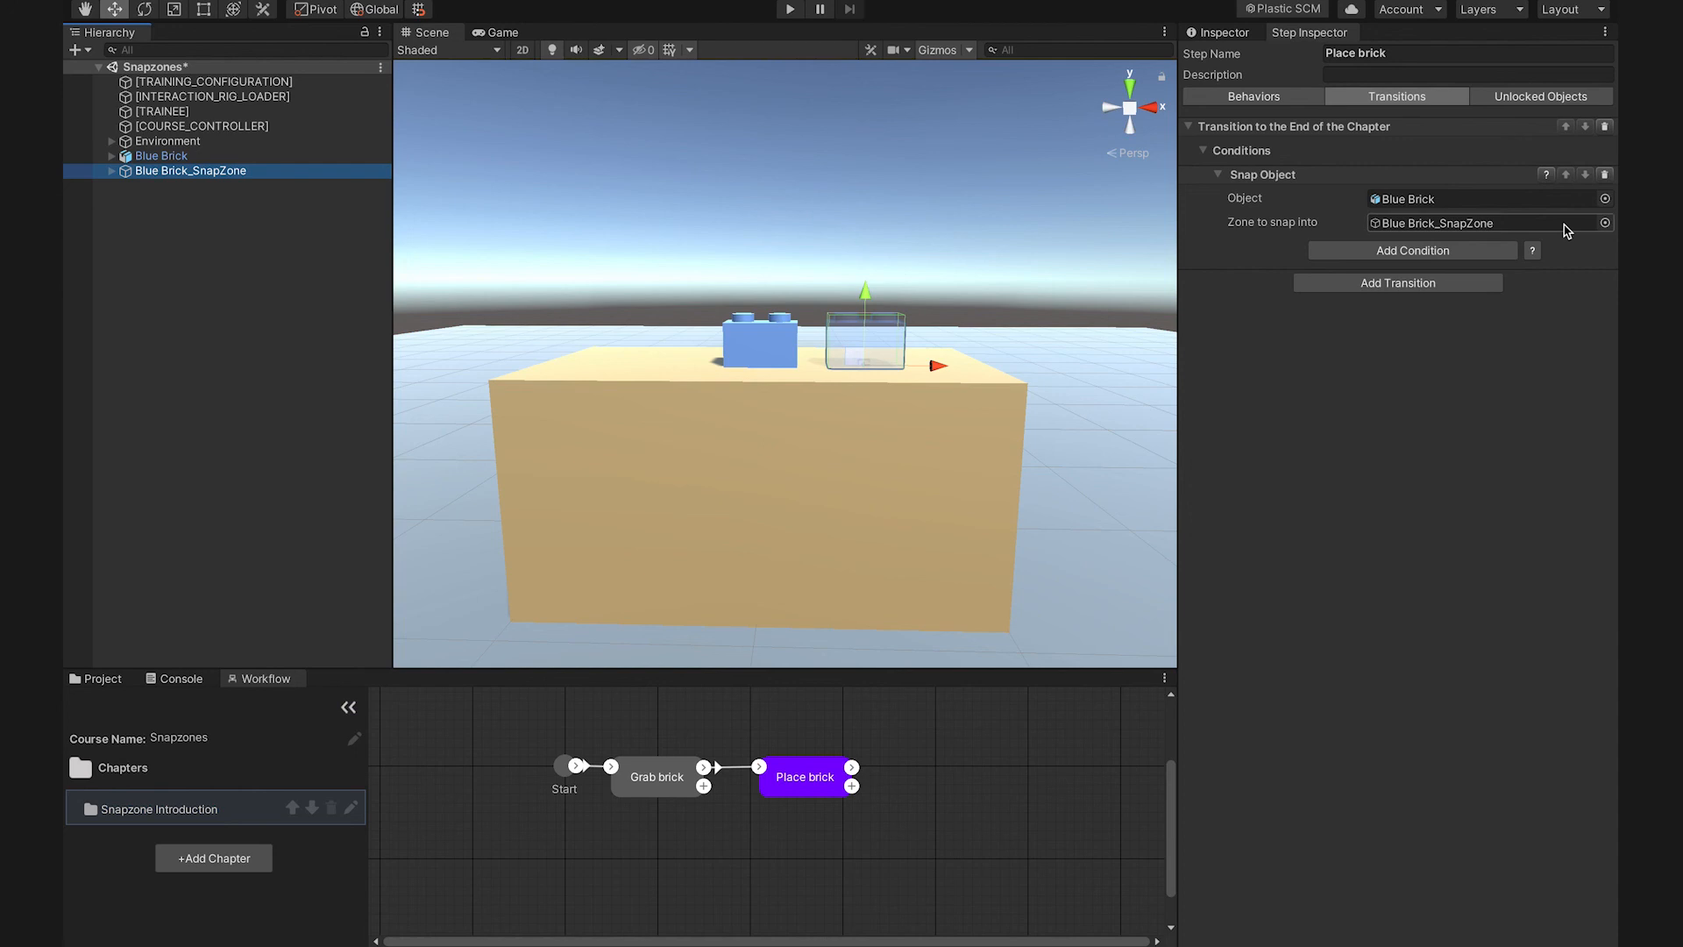
left_click(792, 10)
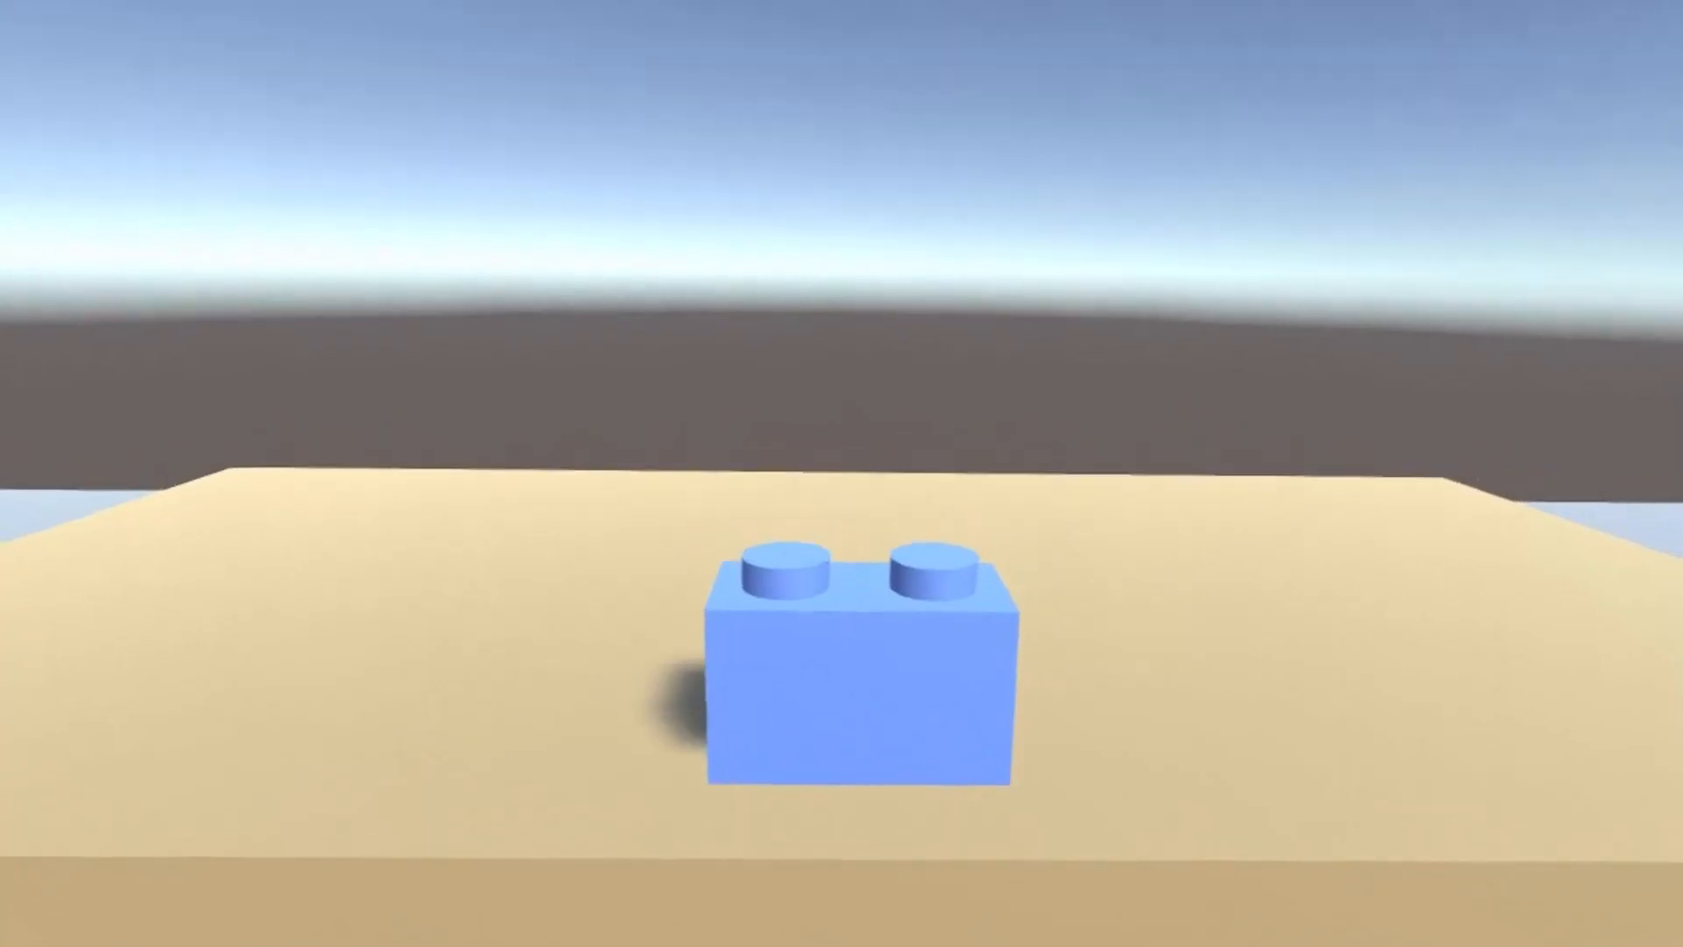